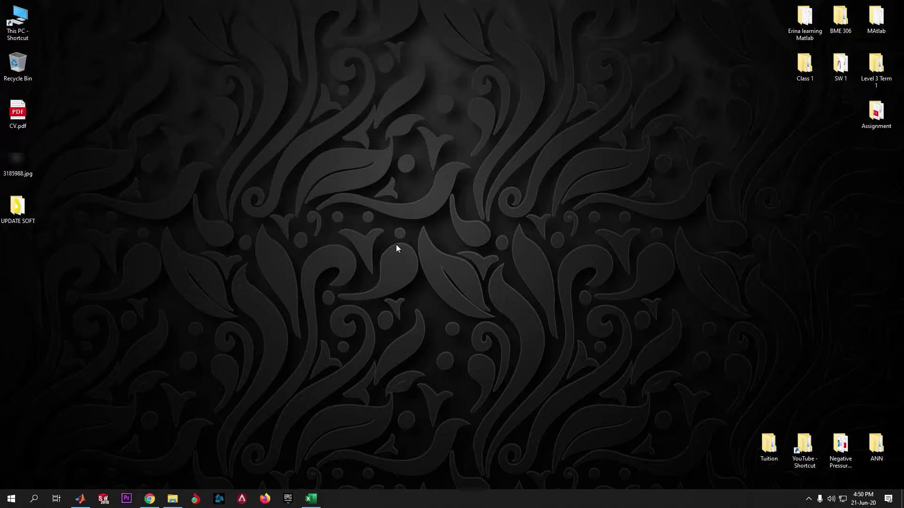
- Switch to Chrome and view Kaggle's MNIST in CSV dataset page, checking the download option for mnist_train.csv without saving it
{"action": "left_click", "coordinate": [149, 499]}
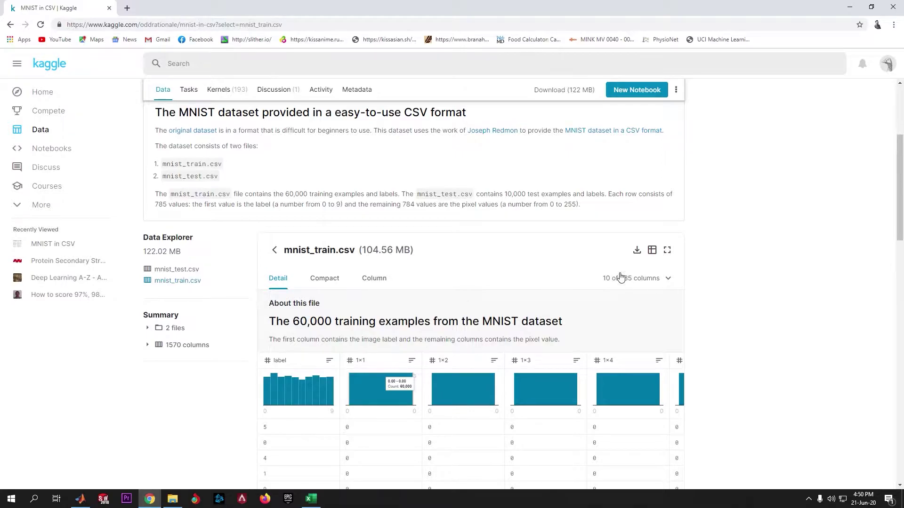
{"action": "left_click", "coordinate": [636, 250]}
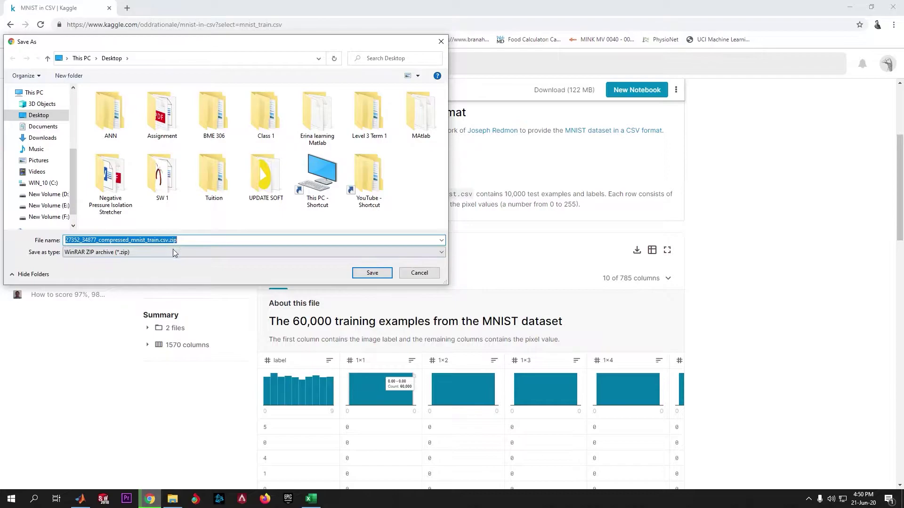
{"action": "left_click", "coordinate": [441, 42]}
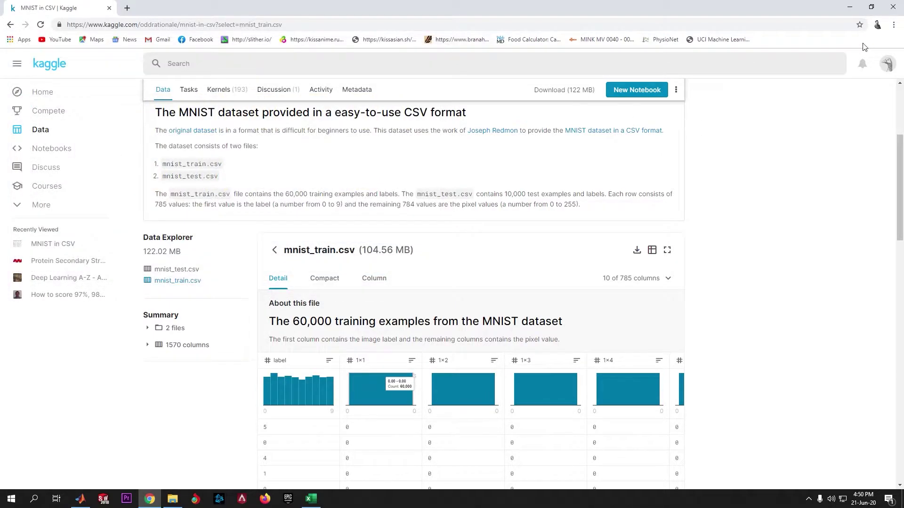
{"action": "left_click", "coordinate": [849, 7]}
- Switch to Excel and examine the label column and the first record's pixel columns in mnist_train.csv
{"action": "left_click", "coordinate": [310, 499]}
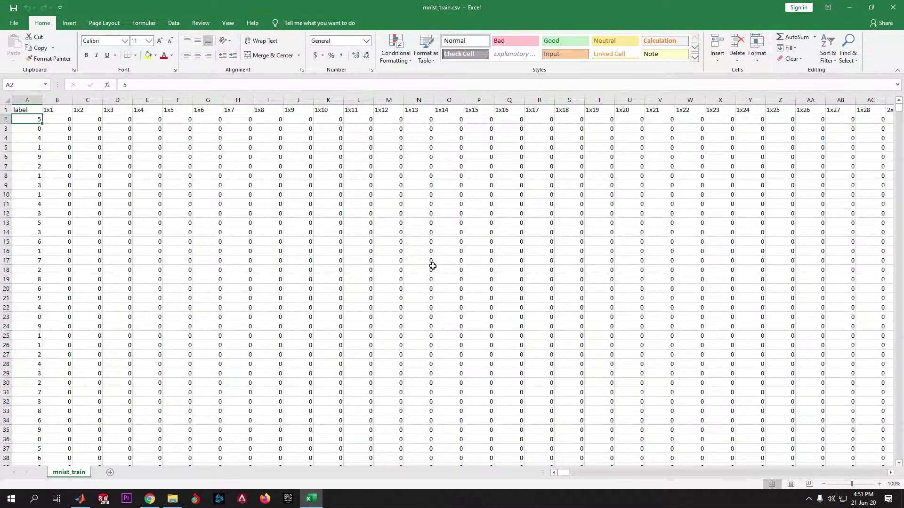
{"action": "left_click_drag", "start_coordinate": [29, 125], "coordinate": [26, 240]}
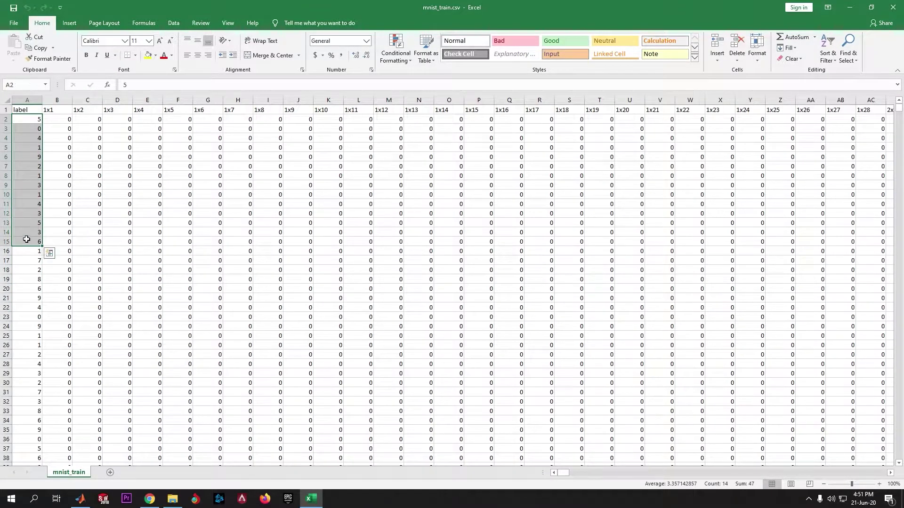
{"action": "left_click", "coordinate": [30, 122]}
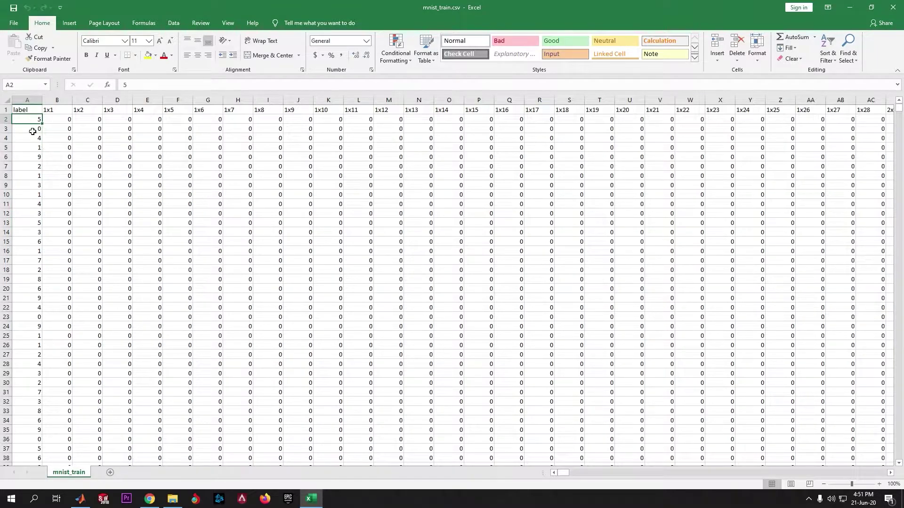
{"action": "left_click_drag", "start_coordinate": [51, 119], "coordinate": [793, 120]}
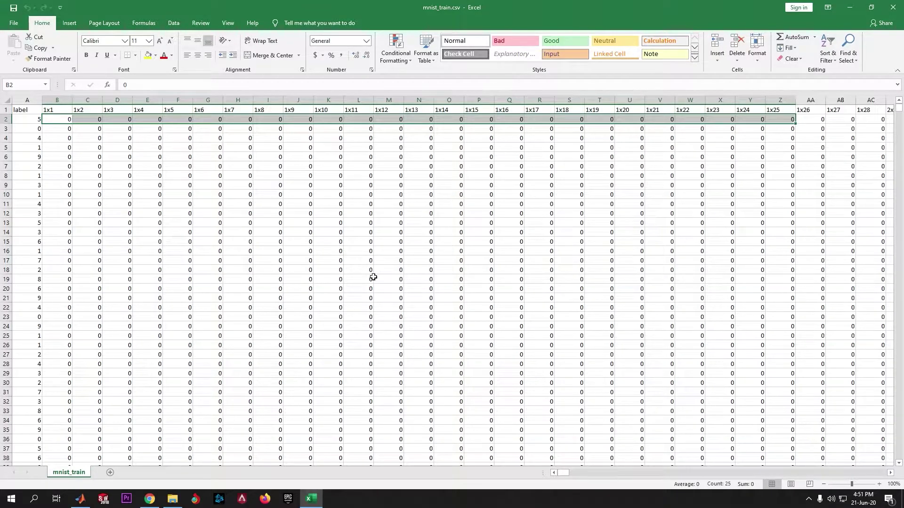
{"action": "left_click", "coordinate": [850, 8]}
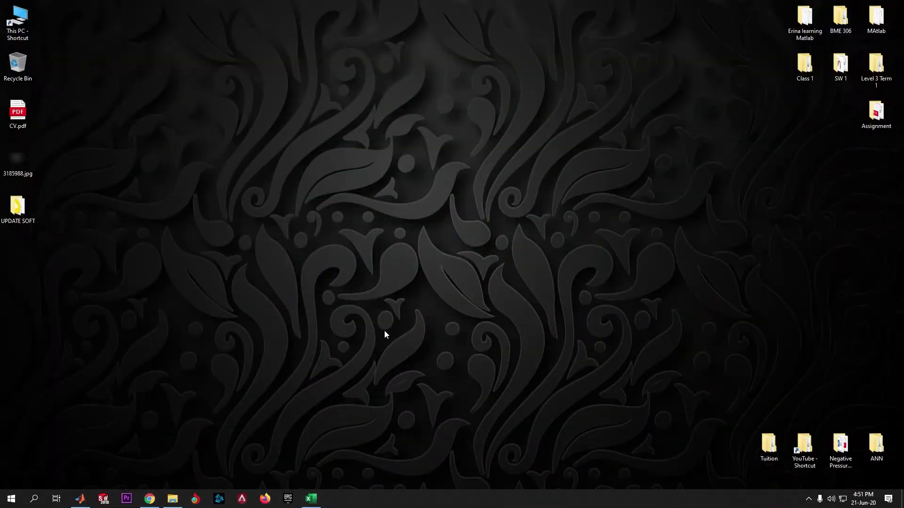
- Switch to MATLAB and open mnist_train.csv from the Desktop's ANN\MNIST folder for data import
{"action": "left_click", "coordinate": [80, 499]}
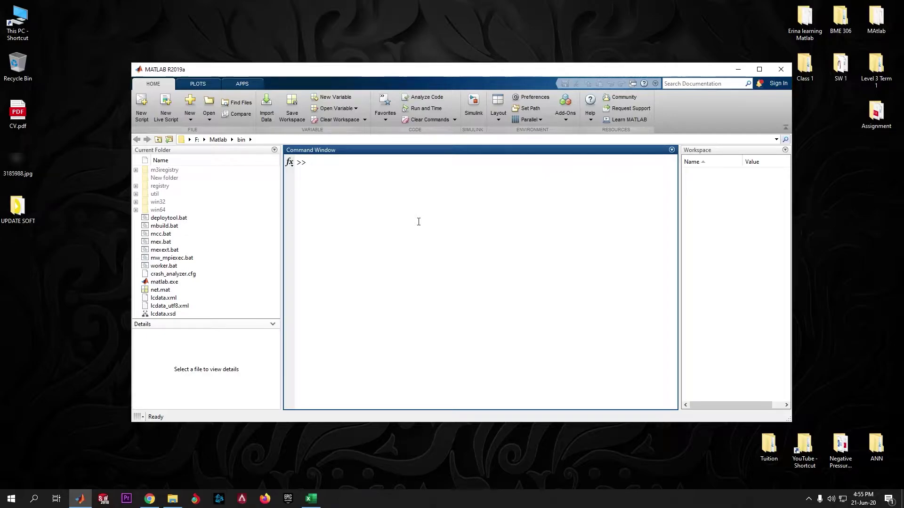
{"action": "left_click", "coordinate": [266, 108]}
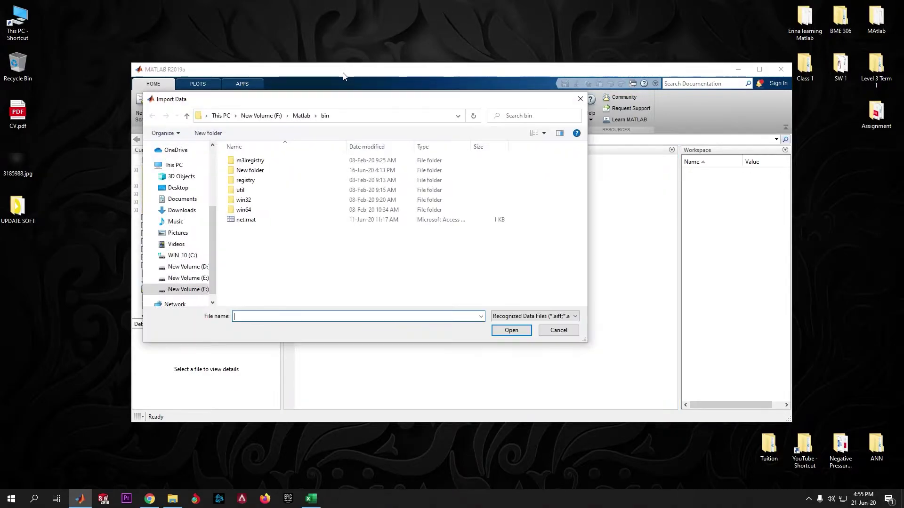
{"action": "left_click_drag", "start_coordinate": [553, 147], "coordinate": [475, 129]}
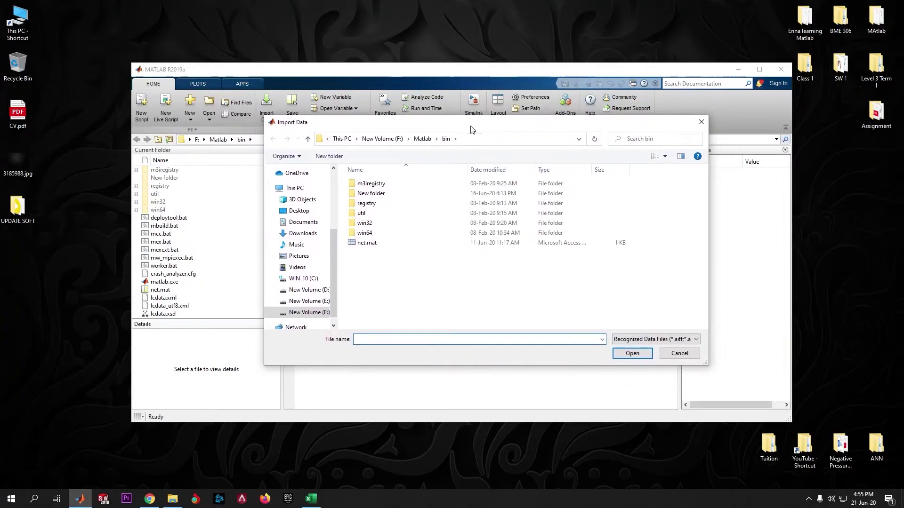
{"action": "left_click", "coordinate": [309, 216]}
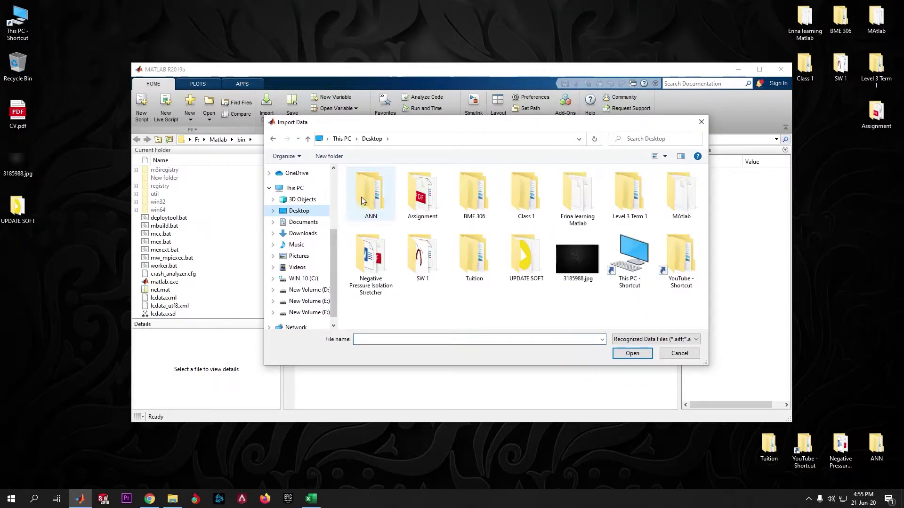
{"action": "double_click", "coordinate": [361, 196]}
{"action": "double_click", "coordinate": [372, 187]}
{"action": "double_click", "coordinate": [369, 193]}
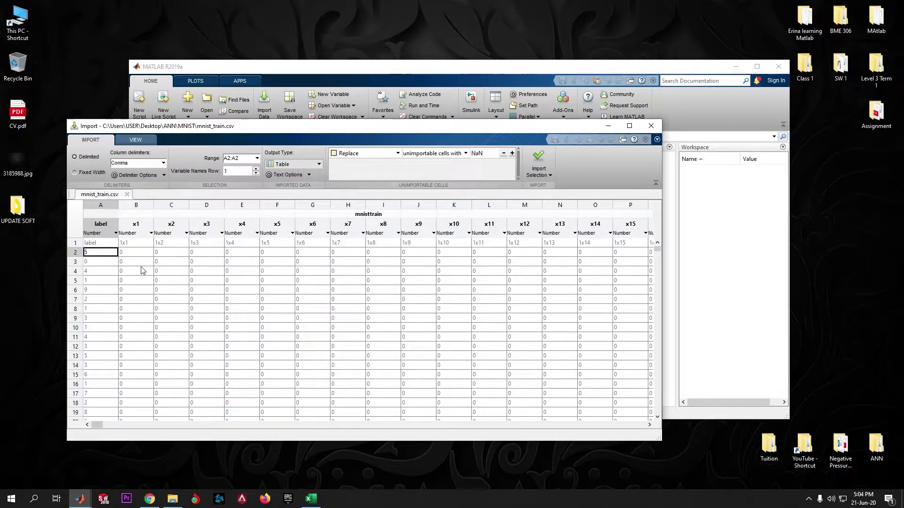
- Import all pixel data, columns x1 through x784 from row 2 to row 60001, as a table despite its large size
{"action": "left_click", "coordinate": [136, 254]}
{"action": "mouse_move", "coordinate": [137, 257]}
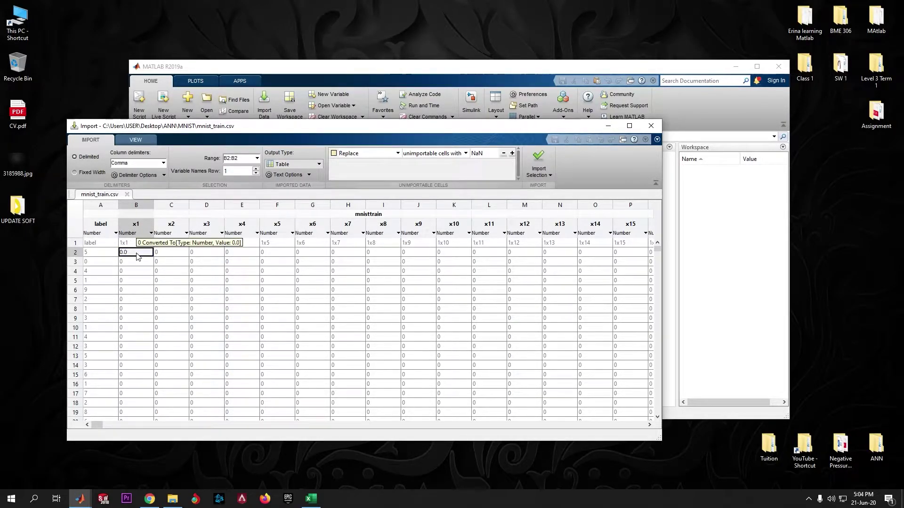
{"action": "left_click_drag", "start_coordinate": [657, 250], "coordinate": [663, 429]}
{"action": "left_click_drag", "start_coordinate": [98, 424], "coordinate": [644, 426]}
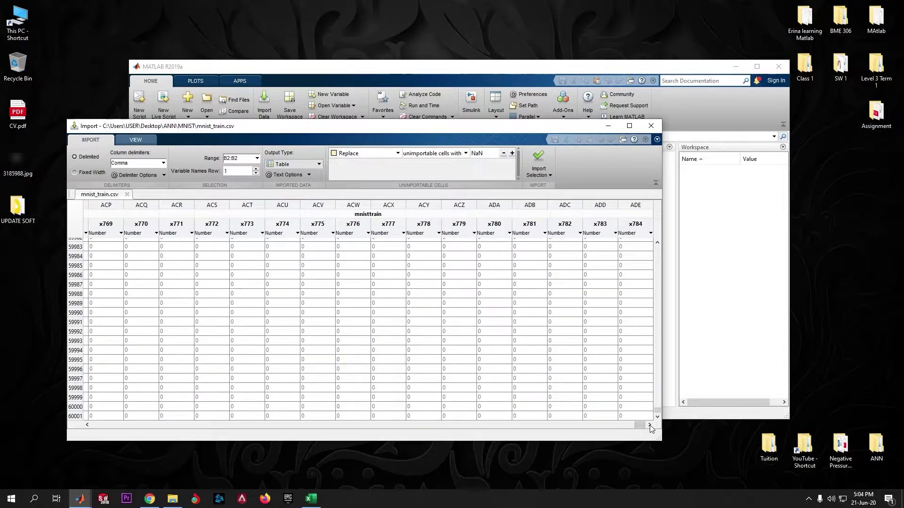
{"action": "left_click", "coordinate": [629, 417], "text": "shift"}
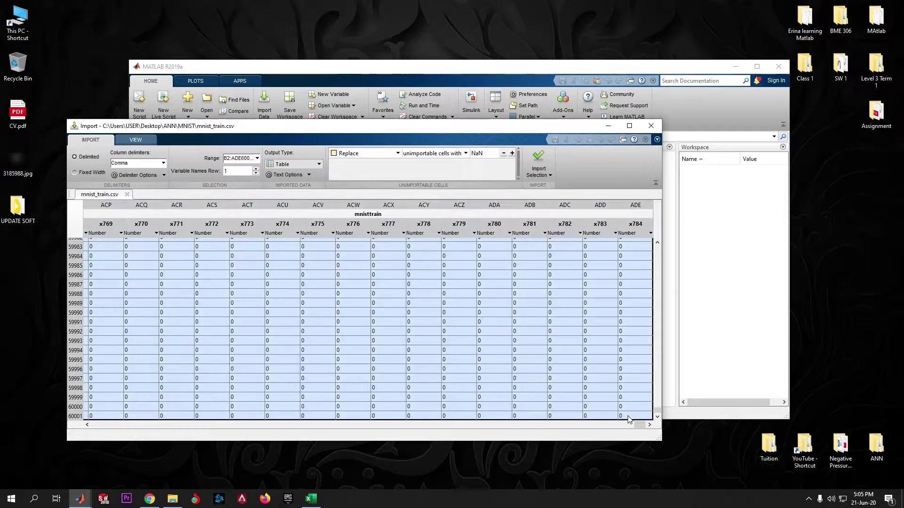
{"action": "left_click_drag", "start_coordinate": [640, 425], "coordinate": [96, 426]}
{"action": "left_click_drag", "start_coordinate": [657, 412], "coordinate": [658, 246]}
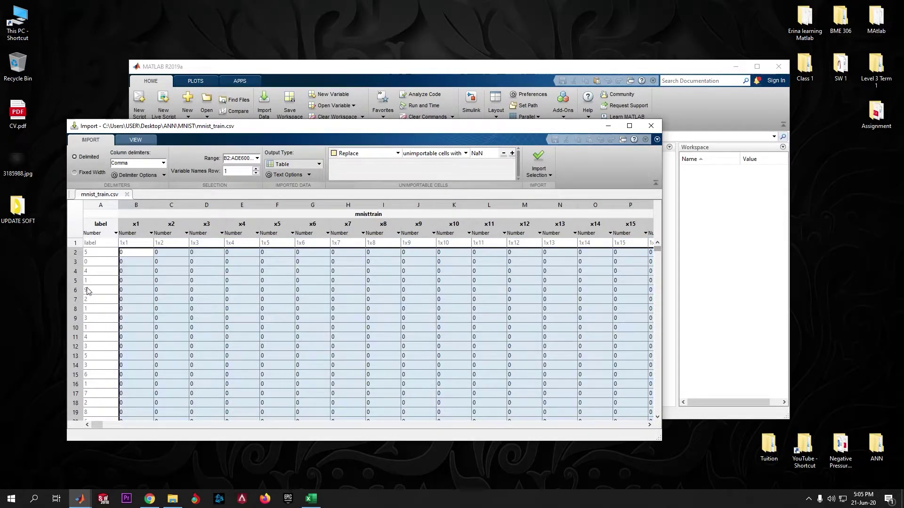
{"action": "left_click", "coordinate": [536, 159]}
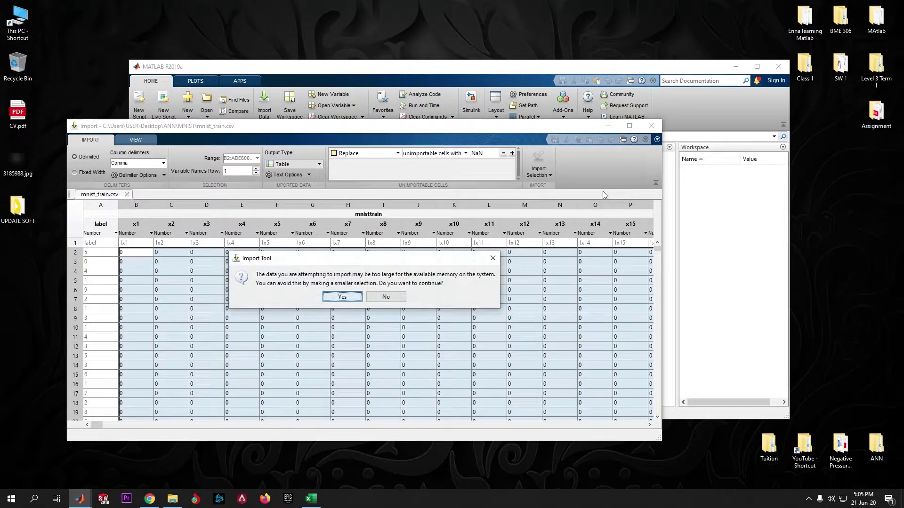
{"action": "left_click", "coordinate": [343, 297]}
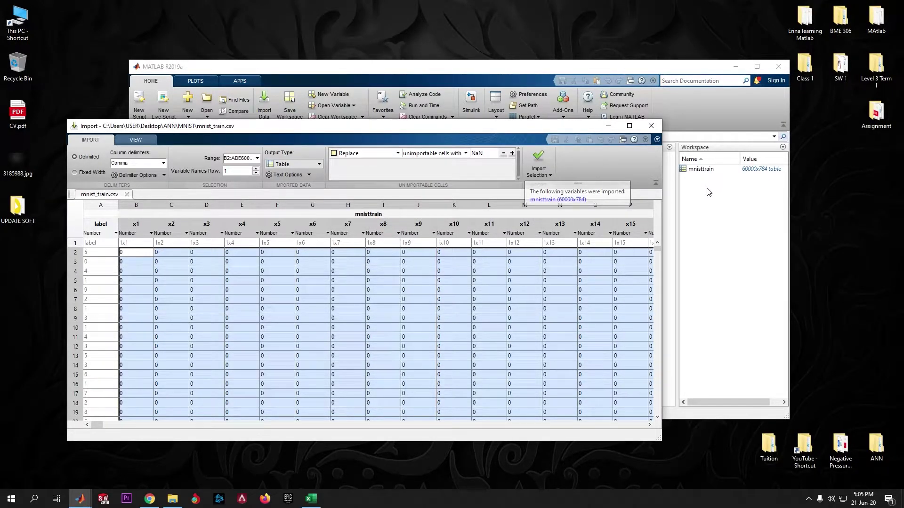
- Rename the imported pixel table in the workspace as Input
{"action": "left_click", "coordinate": [704, 170]}
{"action": "right_click", "coordinate": [705, 174]}
{"action": "left_click", "coordinate": [723, 239]}
{"action": "key", "text": "BackSpace"}
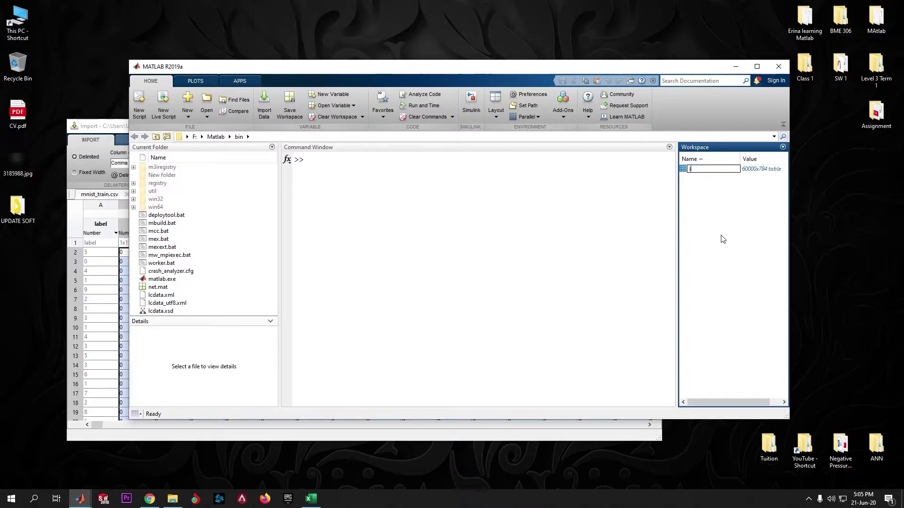
{"action": "key", "text": "Return"}
- Import the label column, range A2:A60001, as a separate table and close the import tool
{"action": "left_click", "coordinate": [118, 127]}
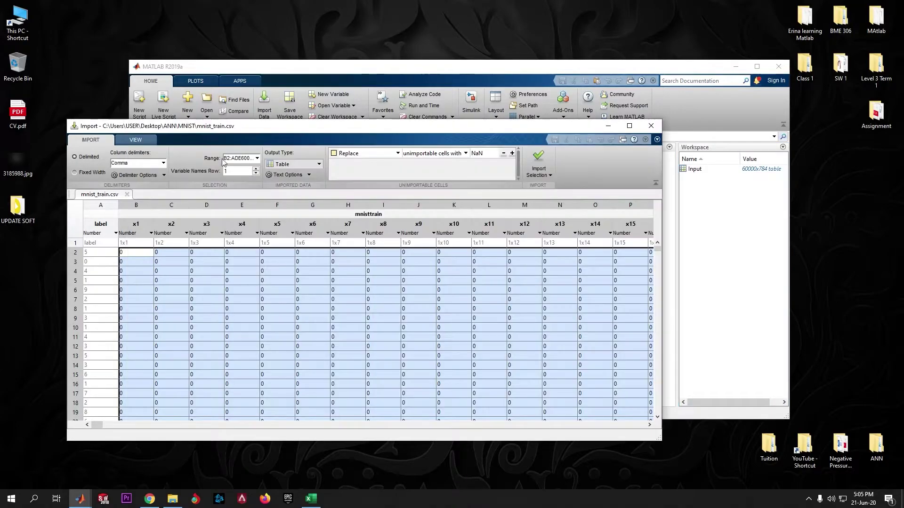
{"action": "left_click", "coordinate": [104, 256]}
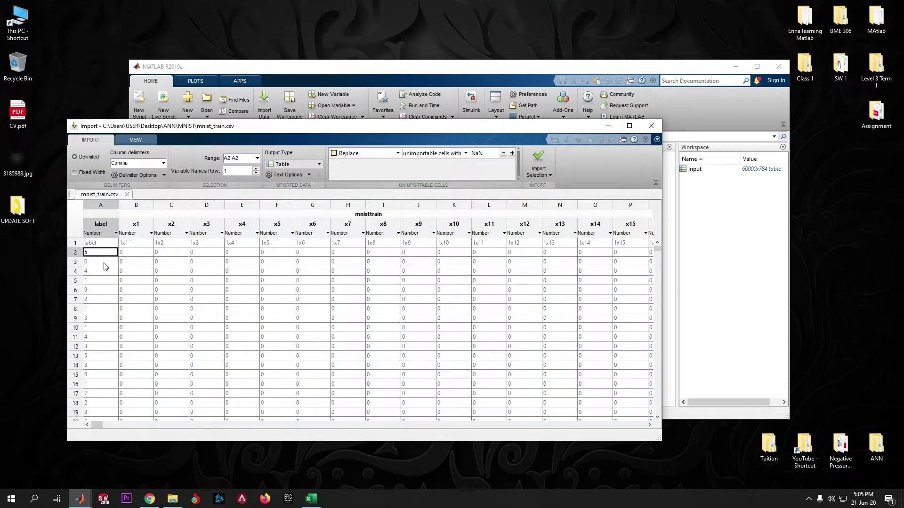
{"action": "left_click_drag", "start_coordinate": [658, 248], "coordinate": [665, 420]}
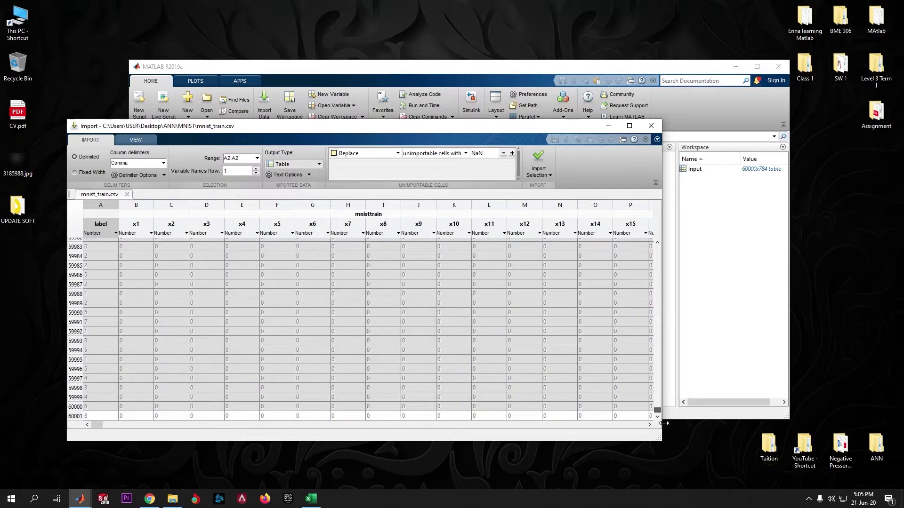
{"action": "left_click", "coordinate": [97, 416], "text": "shift"}
{"action": "left_click_drag", "start_coordinate": [658, 411], "coordinate": [658, 245]}
{"action": "left_click", "coordinate": [537, 158]}
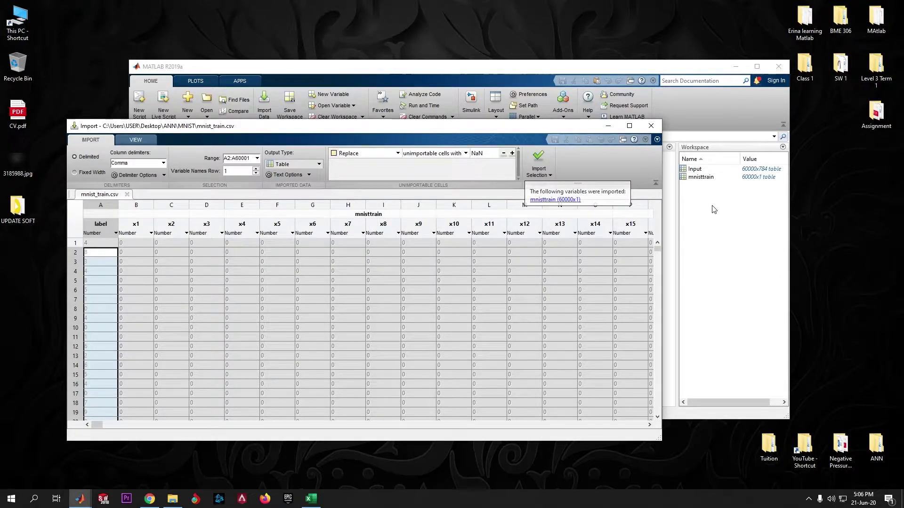
{"action": "left_click", "coordinate": [651, 125]}
- Rename the imported label table in the workspace as Target
{"action": "left_click", "coordinate": [701, 178]}
{"action": "right_click", "coordinate": [702, 178]}
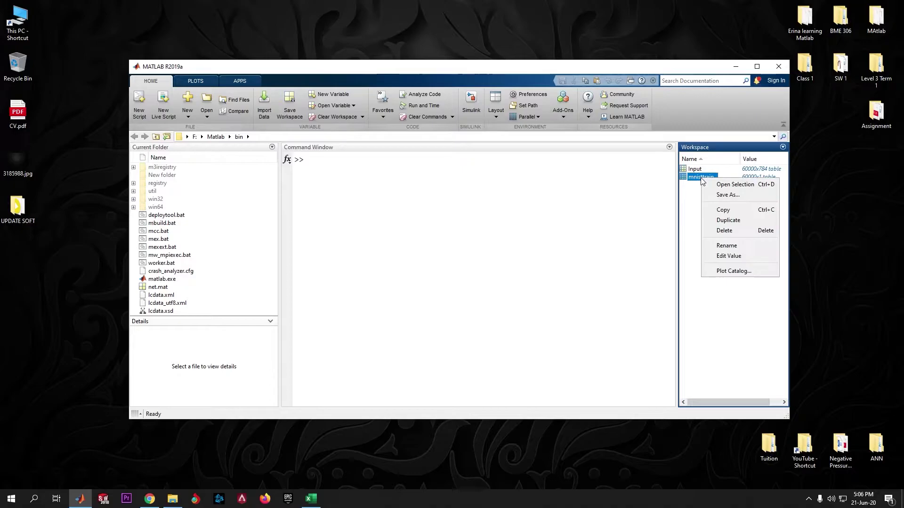
{"action": "left_click", "coordinate": [725, 246]}
{"action": "key", "text": "BackSpace"}
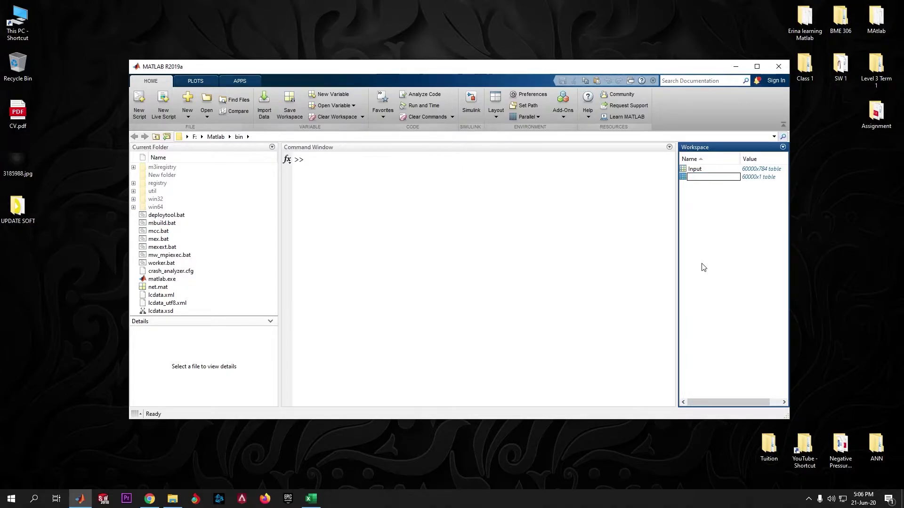
{"action": "left_click", "coordinate": [703, 267]}
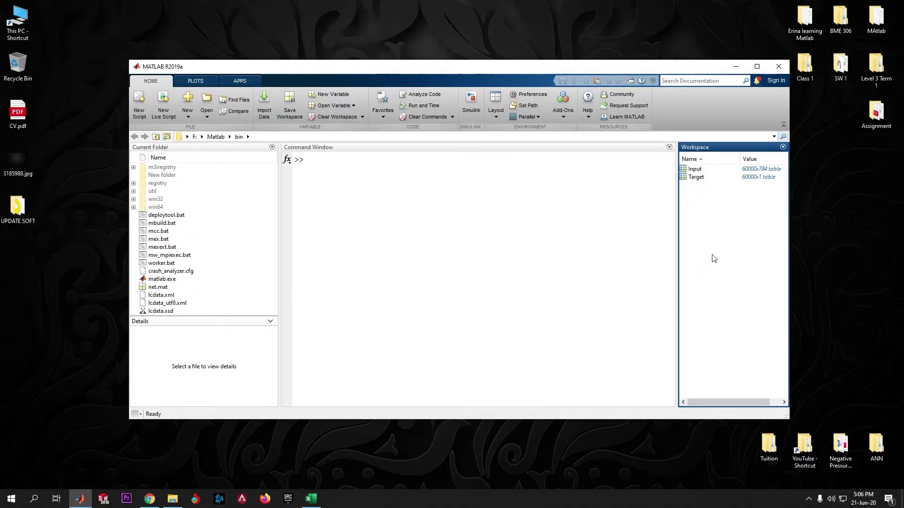
- Open the Input and Target variables and compare the first row's pixel values with its label
{"action": "double_click", "coordinate": [695, 170]}
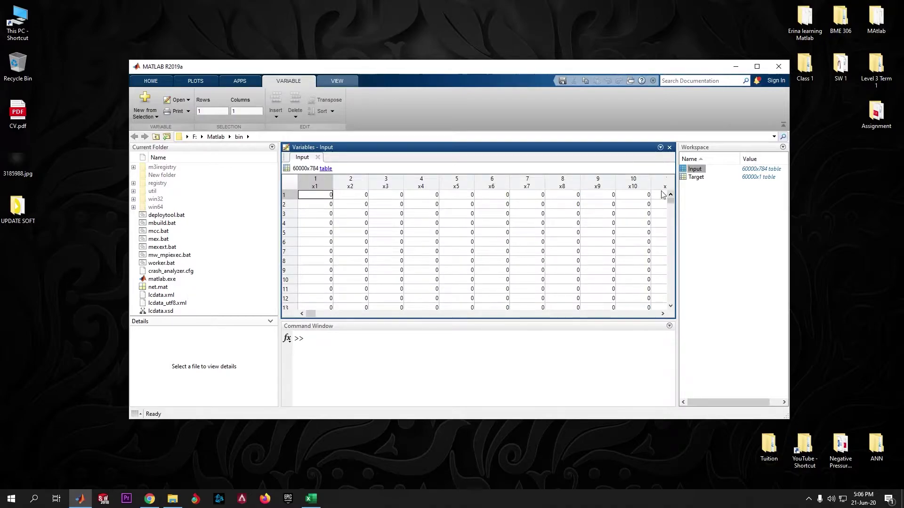
{"action": "left_click", "coordinate": [697, 178]}
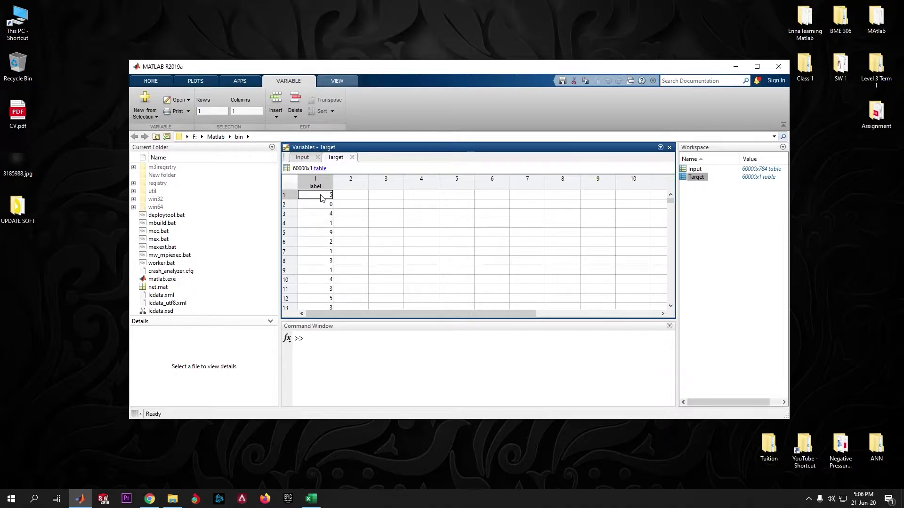
{"action": "left_click", "coordinate": [307, 160]}
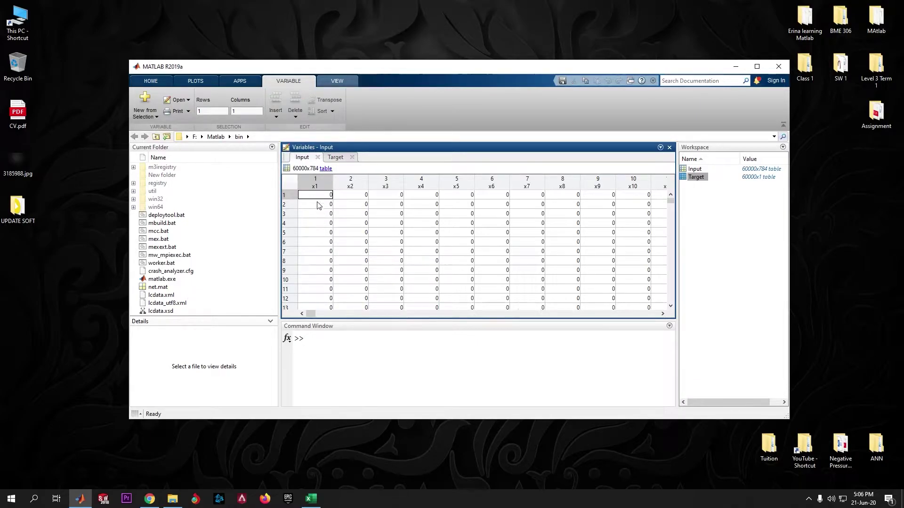
{"action": "left_click_drag", "start_coordinate": [325, 196], "coordinate": [505, 197]}
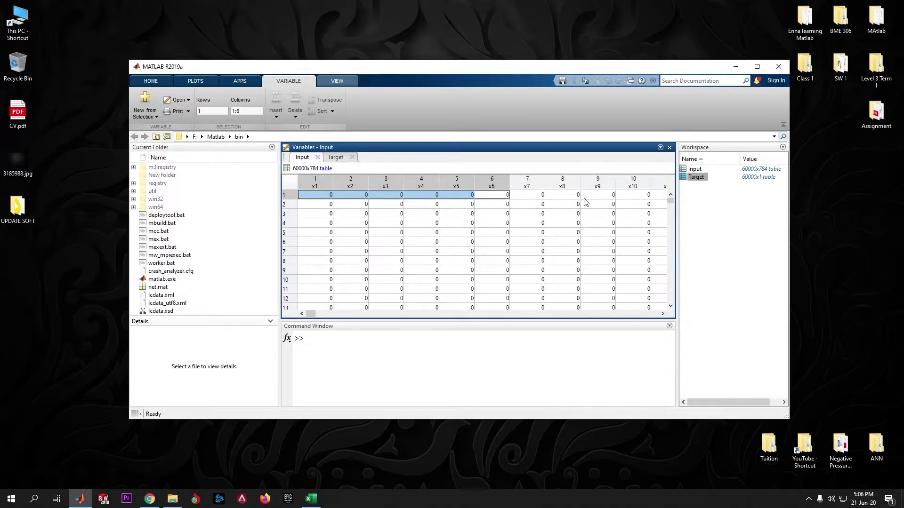
{"action": "left_click_drag", "start_coordinate": [580, 202], "coordinate": [639, 200]}
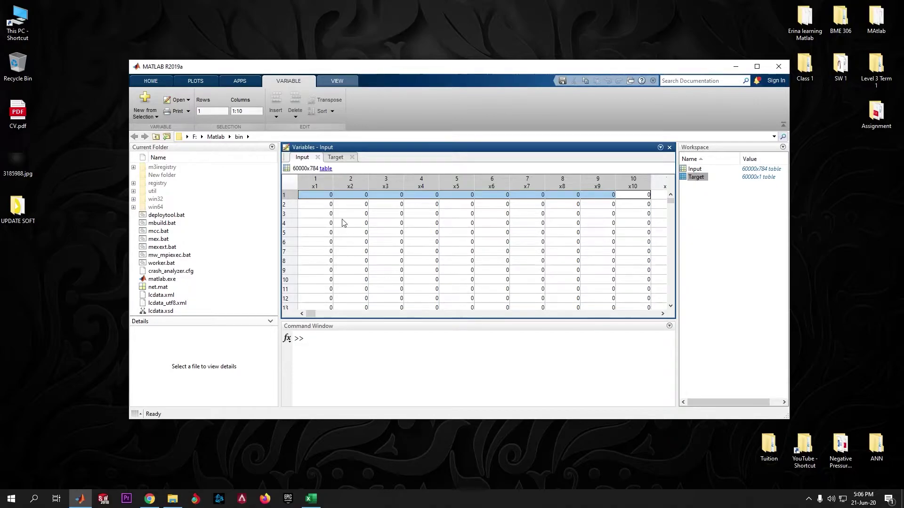
{"action": "left_click", "coordinate": [336, 158]}
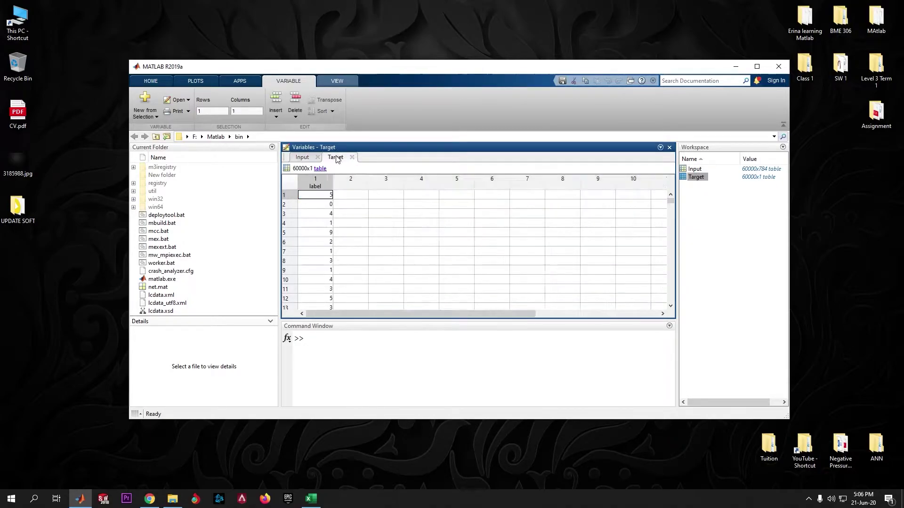
{"action": "left_click", "coordinate": [304, 159]}
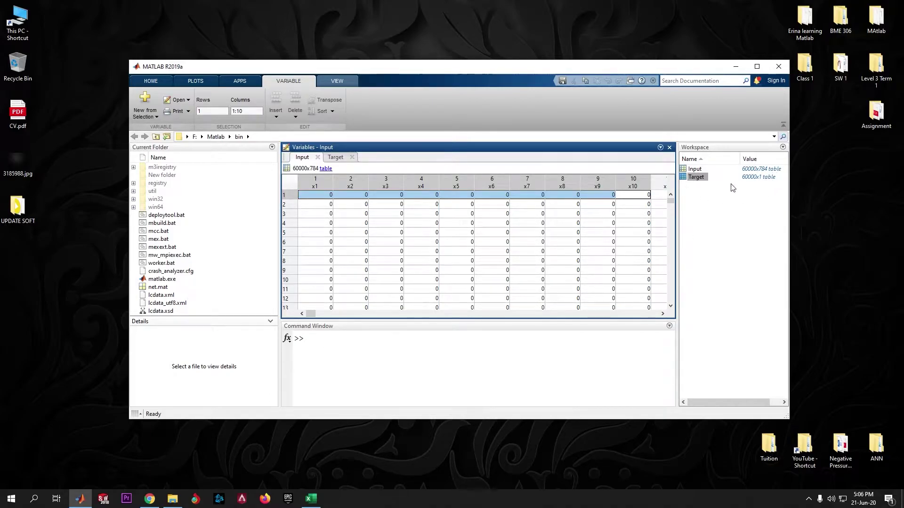
{"action": "left_click", "coordinate": [324, 345]}
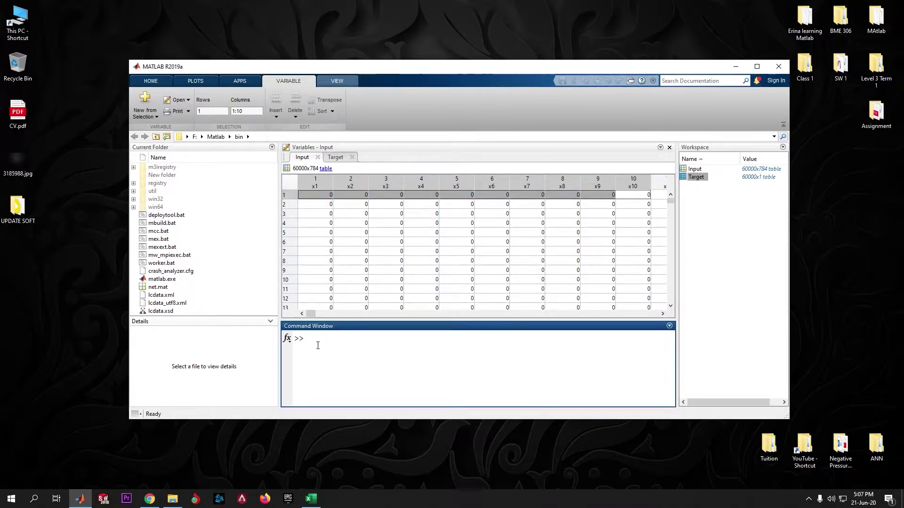
- Convert the Input table to a numeric array with the command Input = table2array(Input)
{"action": "type", "text": "In"}
{"action": "type", "text": "(Input"}
{"action": "left_click_drag", "start_coordinate": [309, 339], "coordinate": [367, 339]}
{"action": "left_click", "coordinate": [434, 363]}
{"action": "left_click_drag", "start_coordinate": [404, 338], "coordinate": [423, 340]}
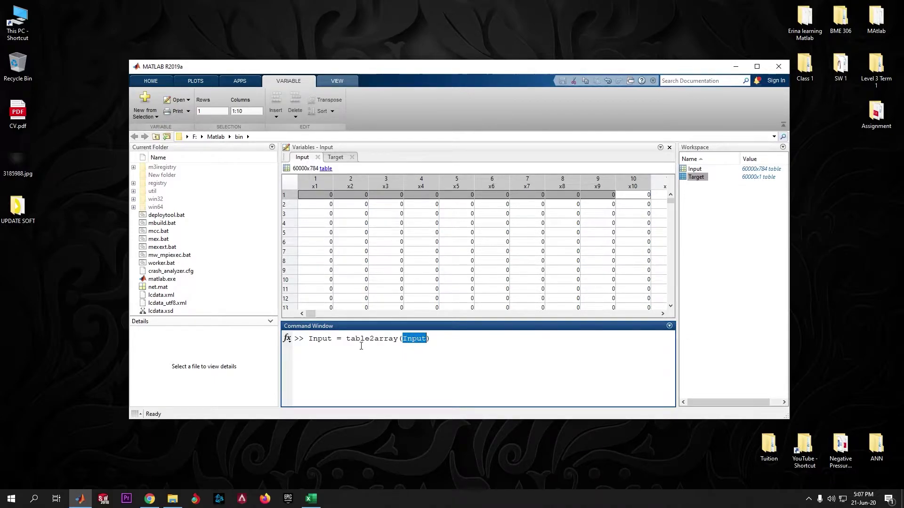
{"action": "left_click", "coordinate": [439, 341]}
{"action": "key", "text": "Return"}
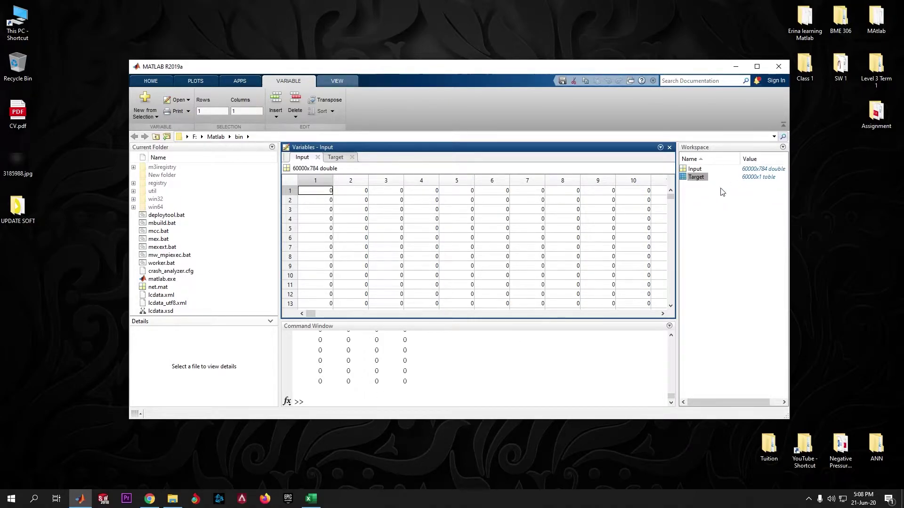
- Convert the Target table to a numeric array with the command Target = table2array(Target)
{"action": "left_click", "coordinate": [332, 399]}
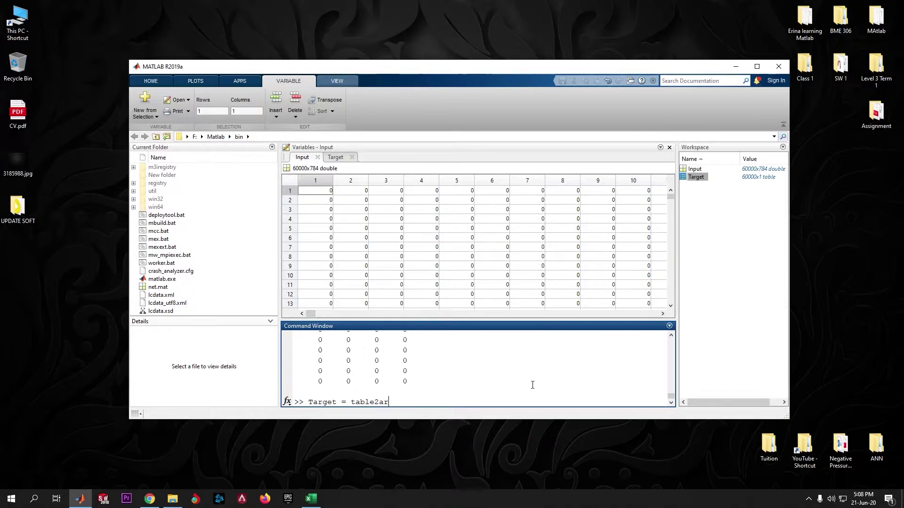
{"action": "type", "text": "(Target"}
{"action": "key", "text": "Return"}
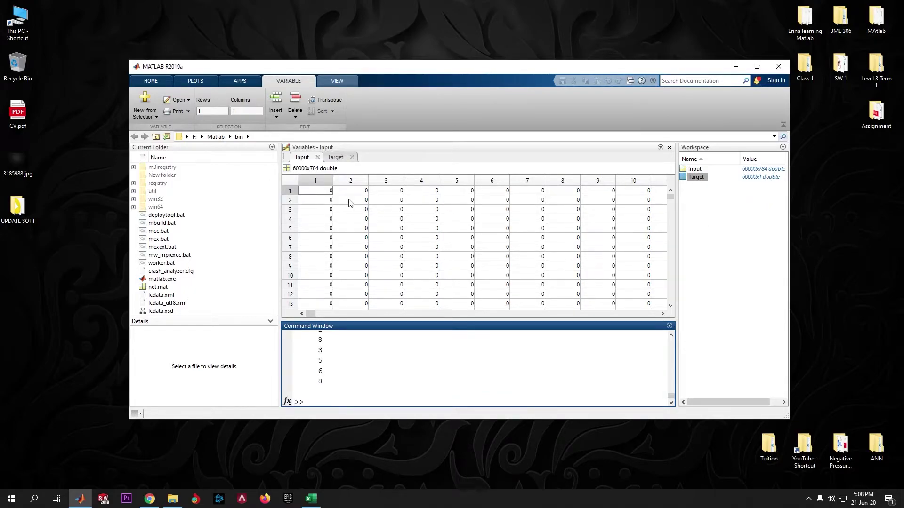
- Transpose both the Input and Target arrays so that each sample occupies one column
{"action": "left_click", "coordinate": [304, 158]}
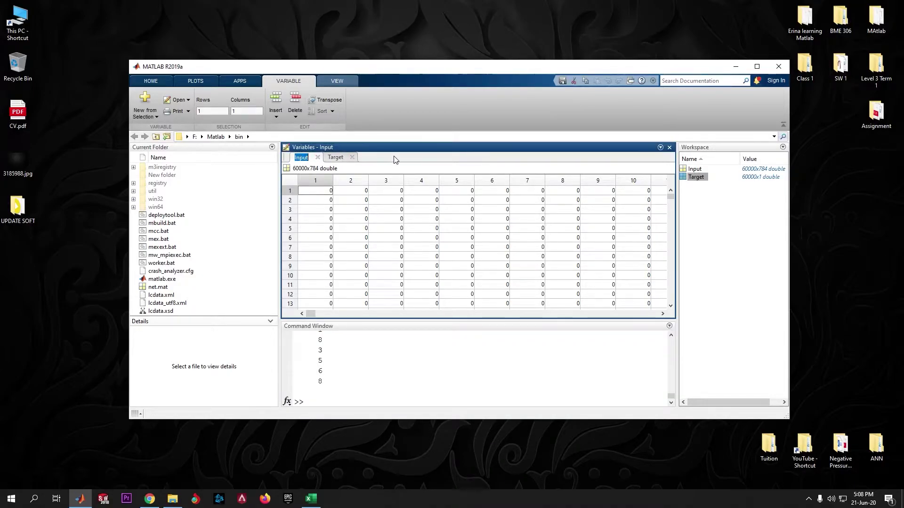
{"action": "left_click", "coordinate": [329, 99]}
{"action": "left_click", "coordinate": [334, 158]}
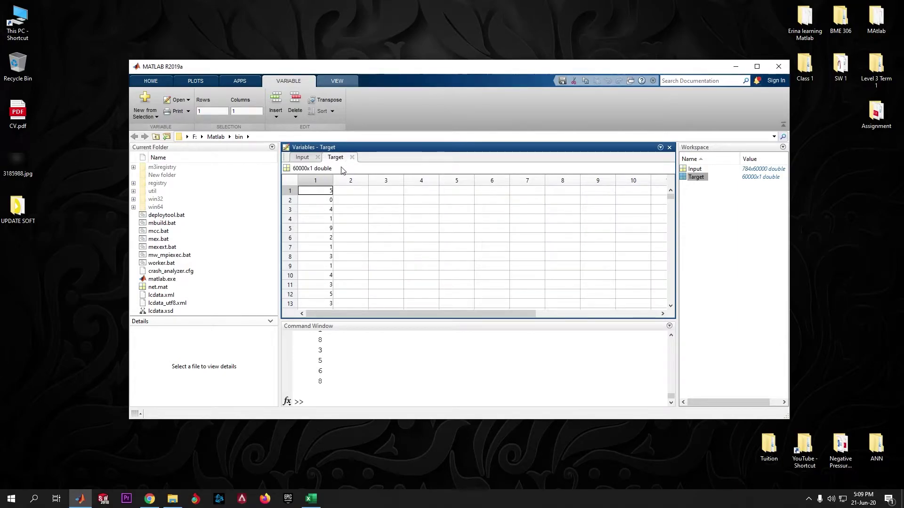
{"action": "left_click", "coordinate": [329, 99]}
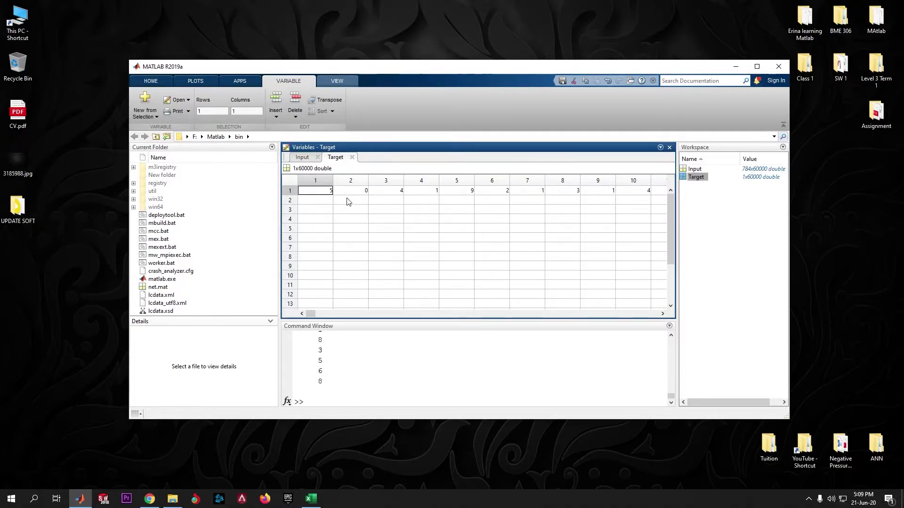
- Compare the first two pixel columns of Input with the matching labels in Target and check both array sizes
{"action": "left_click", "coordinate": [302, 157]}
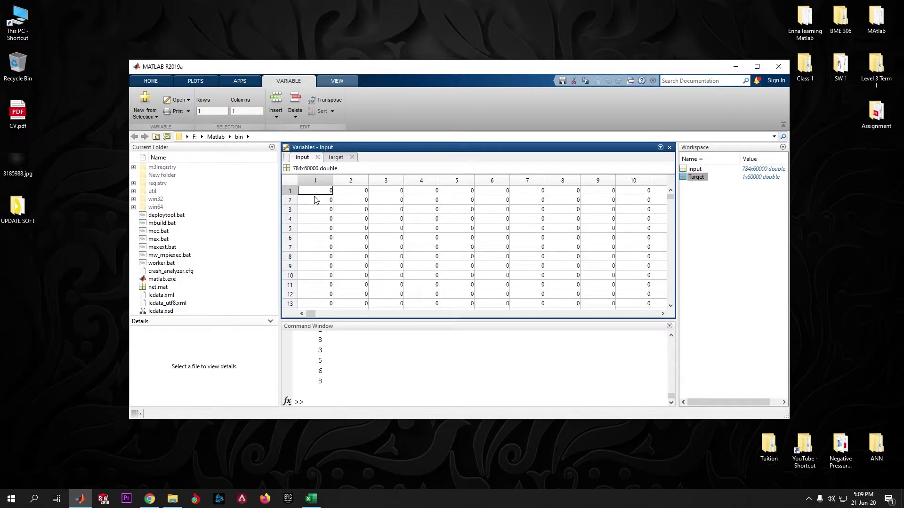
{"action": "left_click_drag", "start_coordinate": [315, 193], "coordinate": [320, 266]}
{"action": "left_click", "coordinate": [336, 157]}
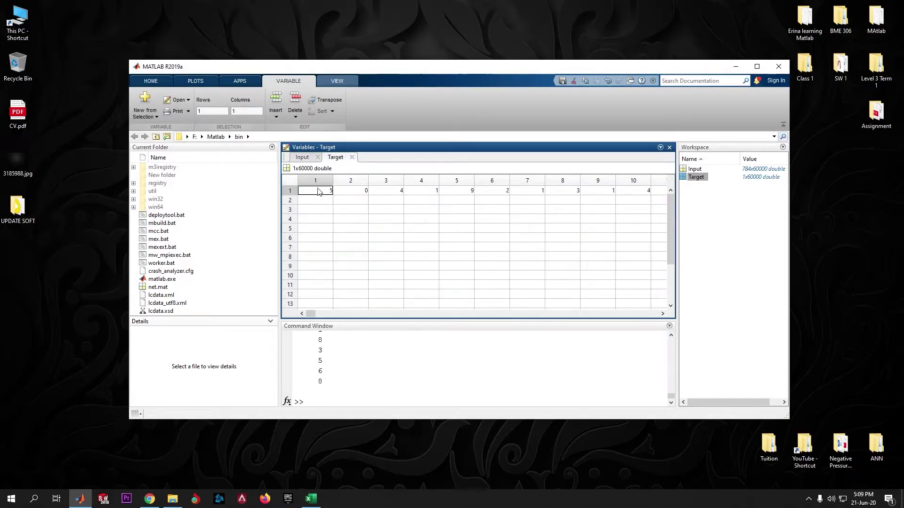
{"action": "left_click", "coordinate": [302, 157]}
{"action": "left_click_drag", "start_coordinate": [358, 191], "coordinate": [360, 285]}
{"action": "left_click", "coordinate": [332, 158]}
{"action": "left_click", "coordinate": [350, 191]}
{"action": "left_click", "coordinate": [302, 157]}
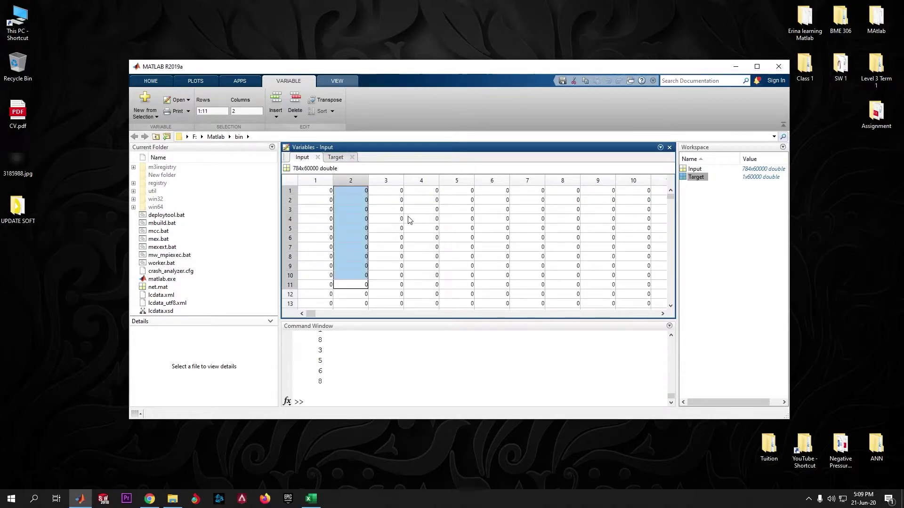
{"action": "left_click", "coordinate": [743, 196]}
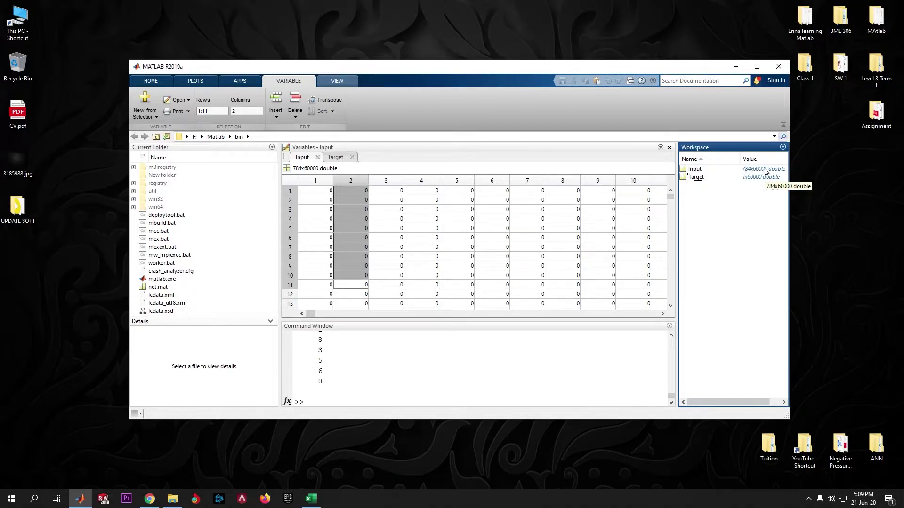
- Close the open variables and launch the Neural Network/Data Manager with the nntool command
{"action": "left_click", "coordinate": [318, 157]}
{"action": "left_click", "coordinate": [323, 157]}
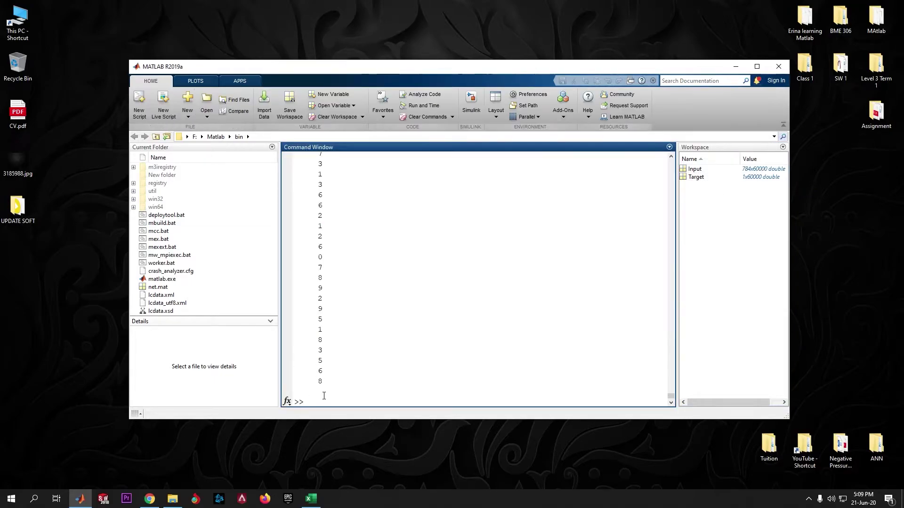
{"action": "type", "text": "nntool"}
{"action": "key", "text": "Return"}
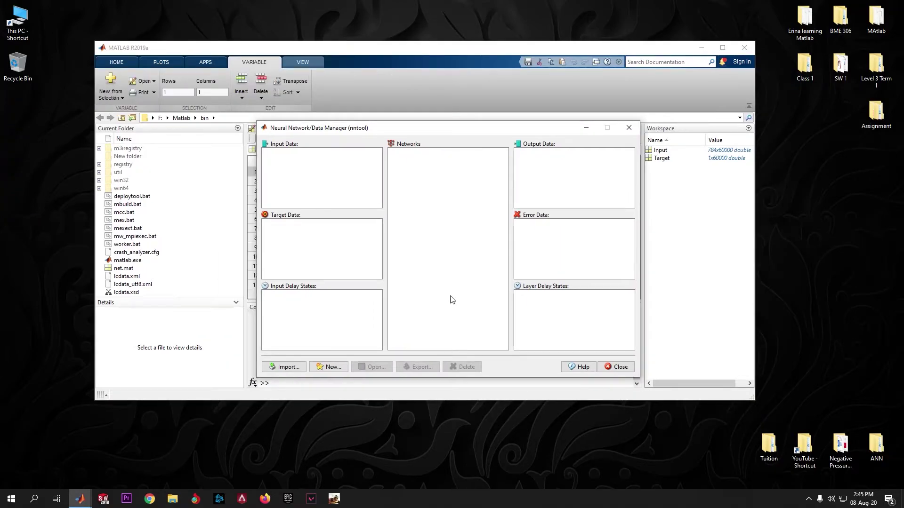
- Import the workspace variable Input into the Network/Data Manager as Input Data
{"action": "left_click", "coordinate": [290, 370]}
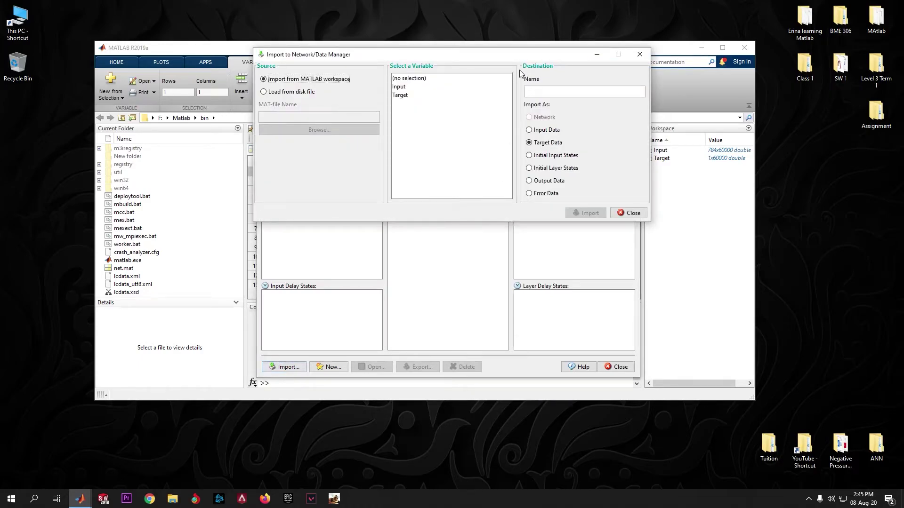
{"action": "left_click", "coordinate": [409, 167]}
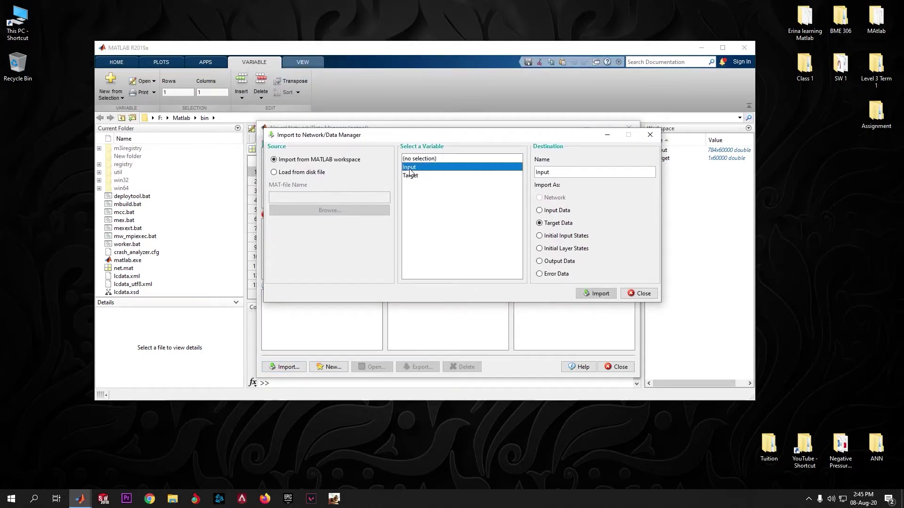
{"action": "left_click", "coordinate": [551, 212]}
{"action": "left_click", "coordinate": [598, 294]}
{"action": "left_click", "coordinate": [555, 272]}
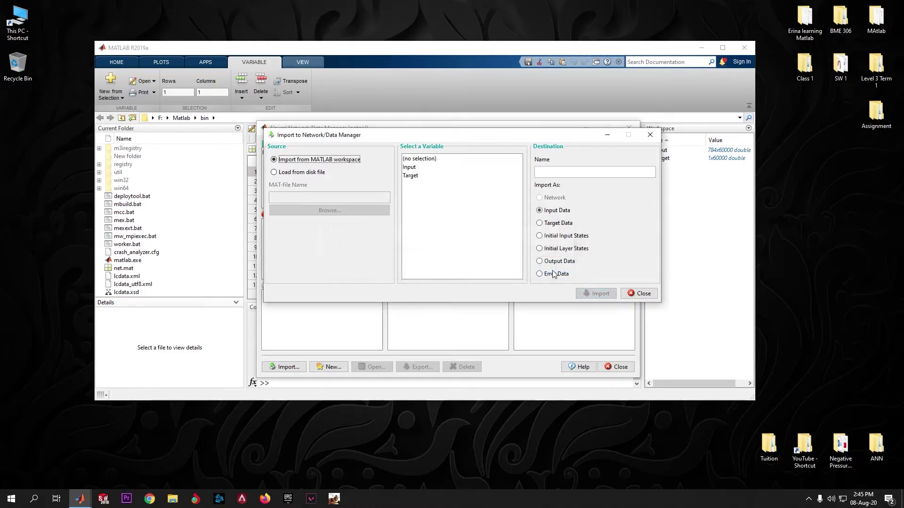
- Import the workspace variable Target as Target Data and close the import dialog
{"action": "left_click", "coordinate": [412, 176]}
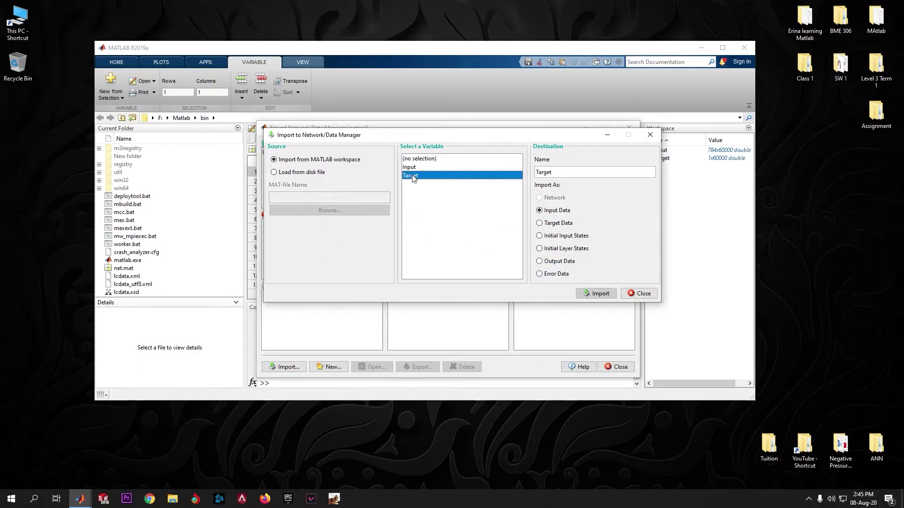
{"action": "left_click", "coordinate": [550, 223]}
{"action": "left_click", "coordinate": [597, 294]}
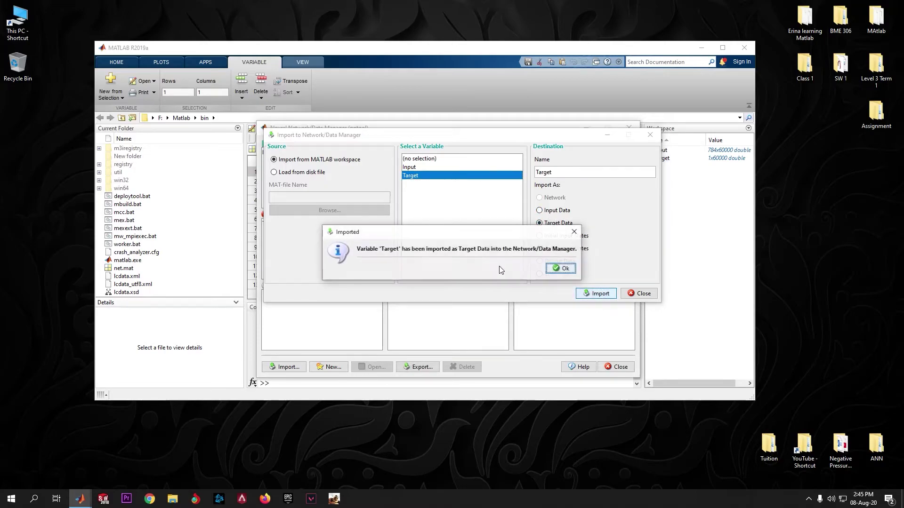
{"action": "left_click", "coordinate": [564, 271]}
{"action": "left_click", "coordinate": [650, 135]}
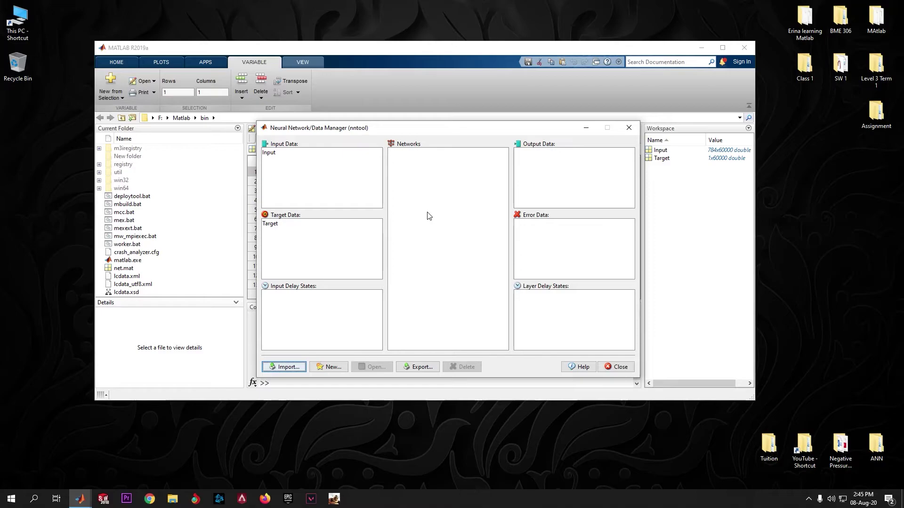
- Start a new feed-forward backprop network with Input as its input data and Target as its target data
{"action": "left_click", "coordinate": [331, 367]}
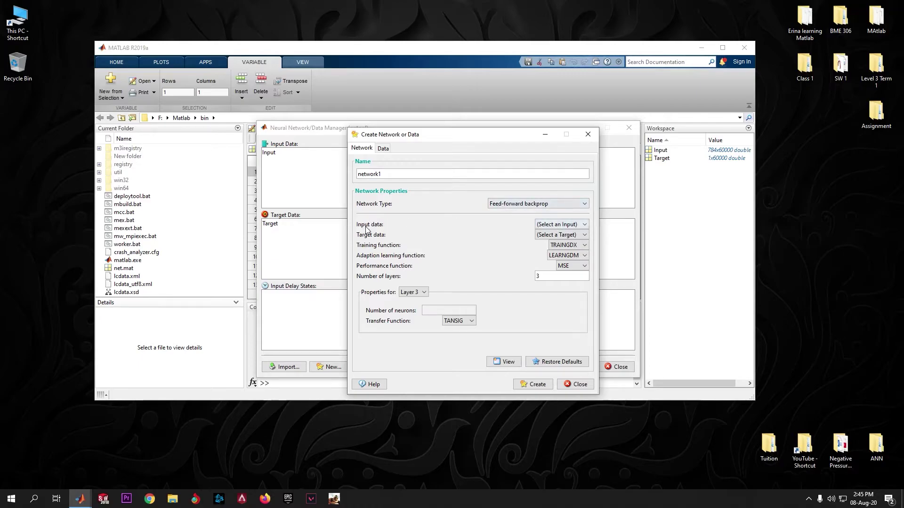
{"action": "left_click", "coordinate": [571, 224]}
{"action": "left_click", "coordinate": [546, 243]}
{"action": "left_click", "coordinate": [571, 235]}
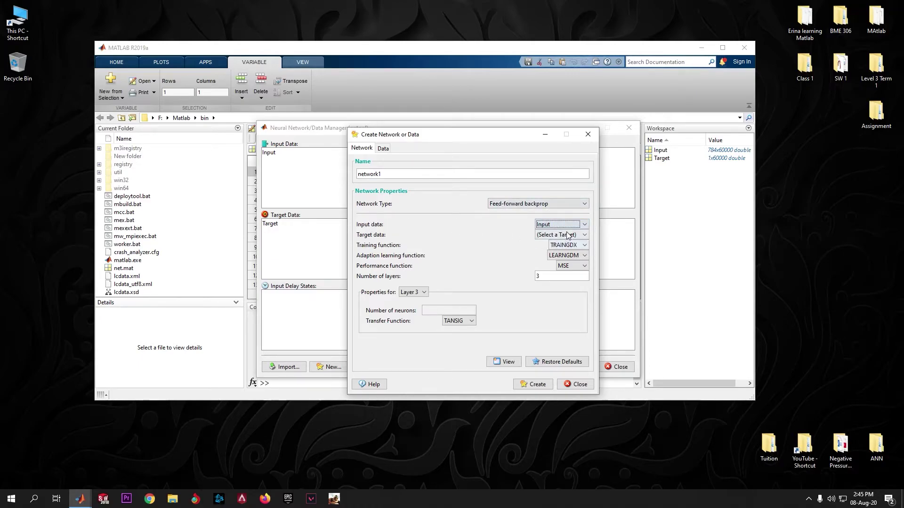
{"action": "left_click", "coordinate": [554, 254]}
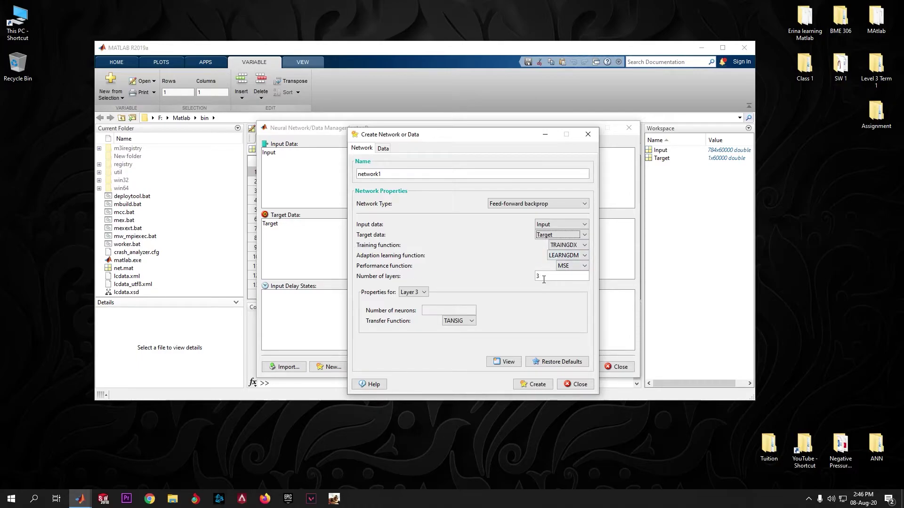
- Set the number of neurons to 50 for Layer 1 and 25 for Layer 2
{"action": "left_click", "coordinate": [424, 292]}
{"action": "left_click", "coordinate": [411, 300]}
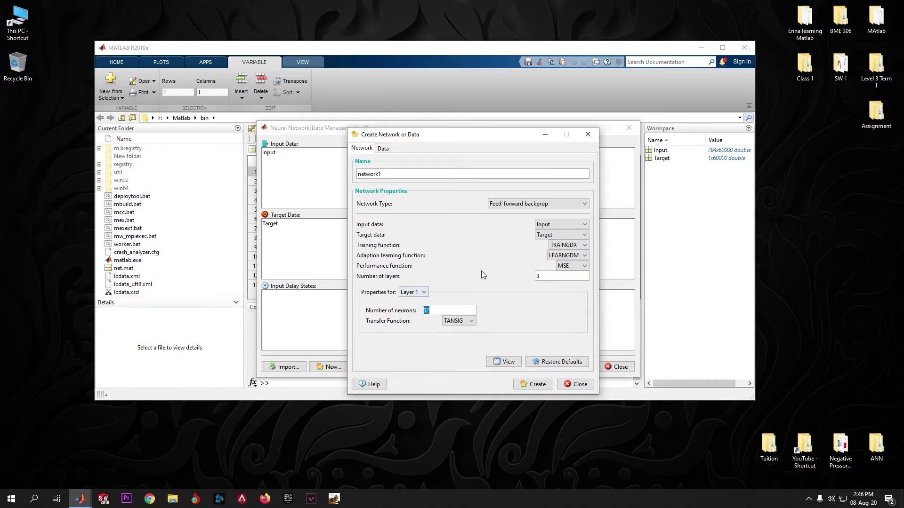
{"action": "type", "text": "50"}
{"action": "left_click", "coordinate": [425, 293]}
{"action": "left_click", "coordinate": [410, 306]}
{"action": "type", "text": "25"}
- Review the settings of all three layers and the transfer function options for Layer 2, keeping TANSIG
{"action": "left_click", "coordinate": [421, 319]}
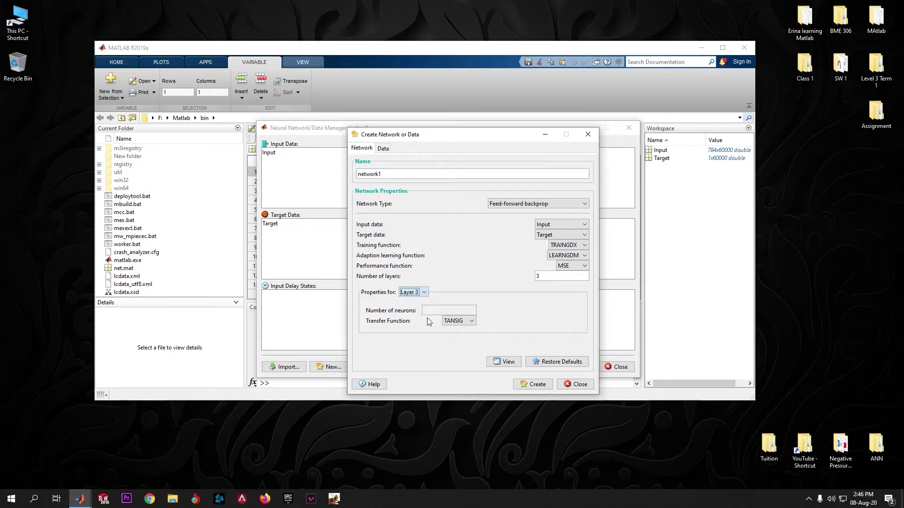
{"action": "left_click", "coordinate": [425, 293]}
{"action": "left_click", "coordinate": [421, 301]}
{"action": "left_click", "coordinate": [427, 293]}
{"action": "left_click", "coordinate": [415, 310]}
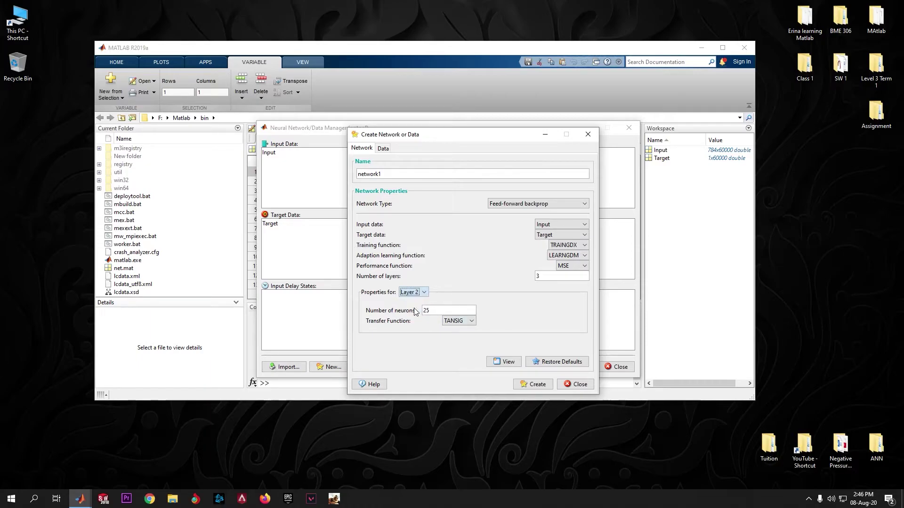
{"action": "left_click", "coordinate": [471, 321]}
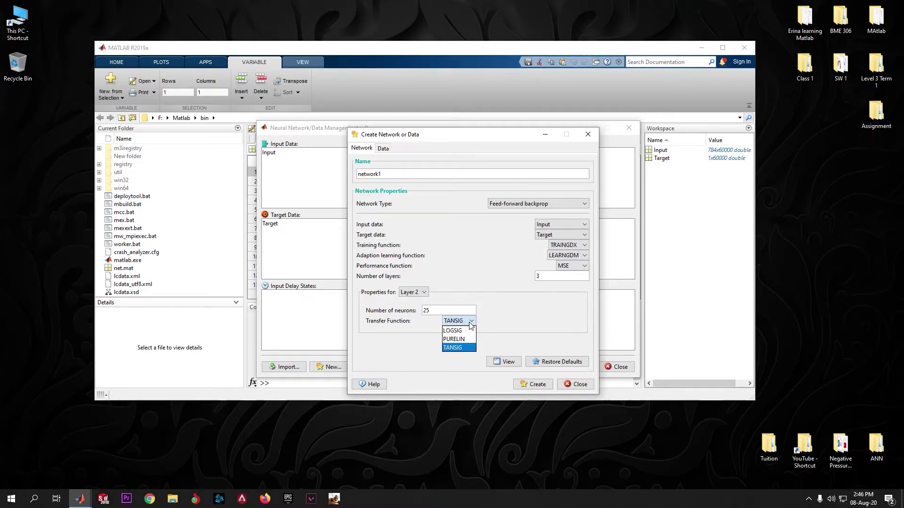
{"action": "left_click", "coordinate": [471, 323]}
- View the diagram of the configured network to examine its layers, and close it
{"action": "left_click", "coordinate": [502, 363]}
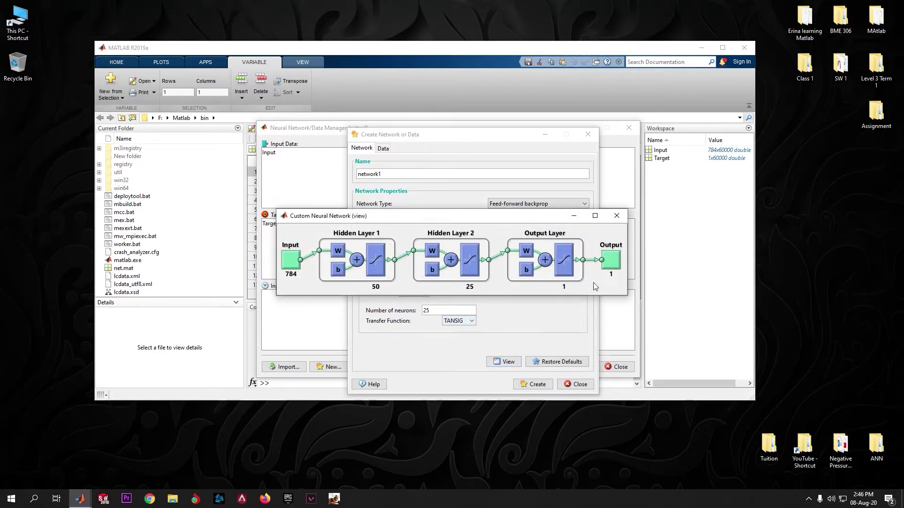
{"action": "left_click_drag", "start_coordinate": [466, 217], "coordinate": [469, 241]}
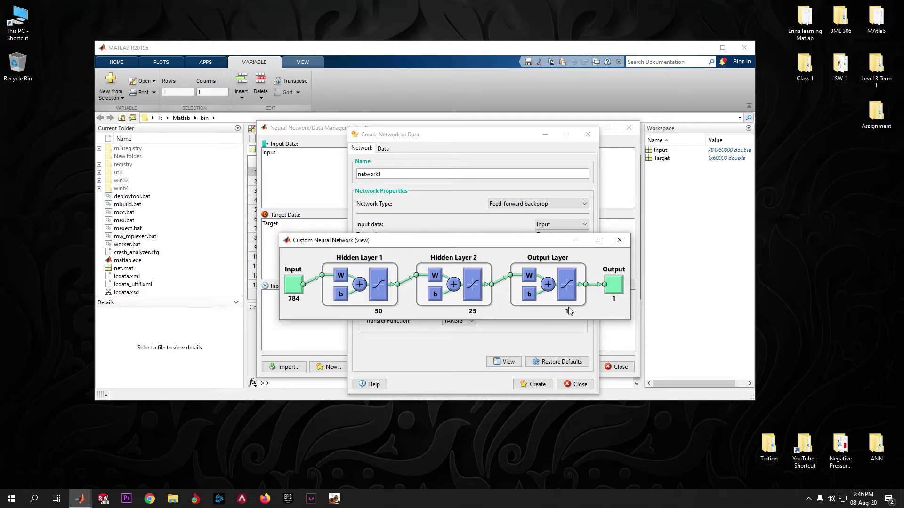
{"action": "left_click", "coordinate": [621, 244]}
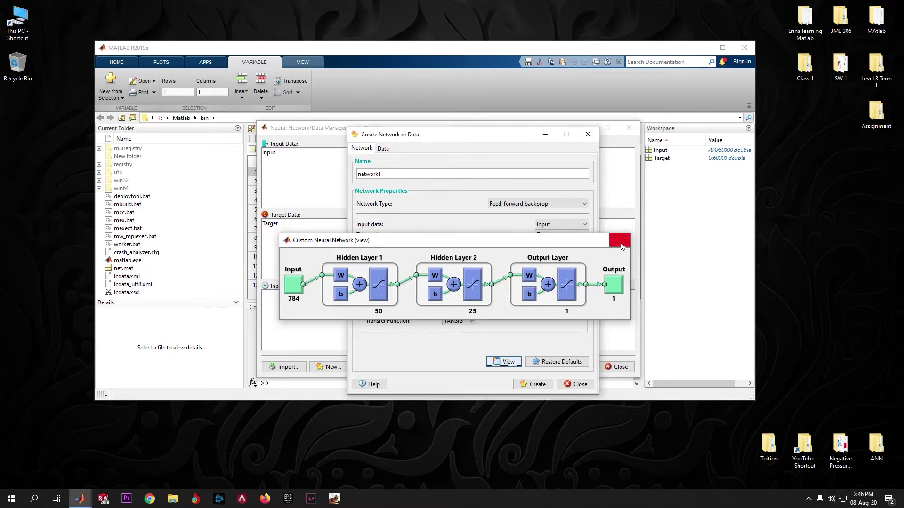
- Create the network as network1 and close the network creation dialog
{"action": "left_click", "coordinate": [536, 384]}
{"action": "left_click", "coordinate": [541, 269]}
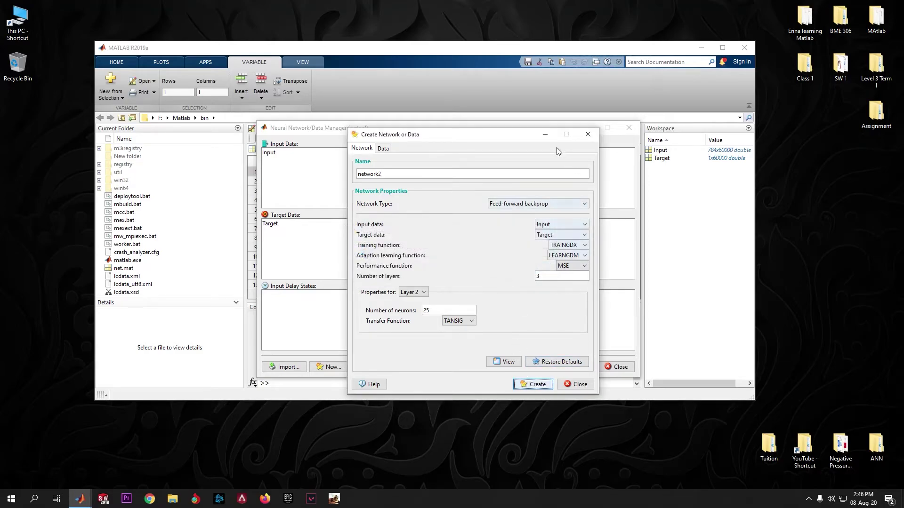
{"action": "left_click", "coordinate": [587, 134]}
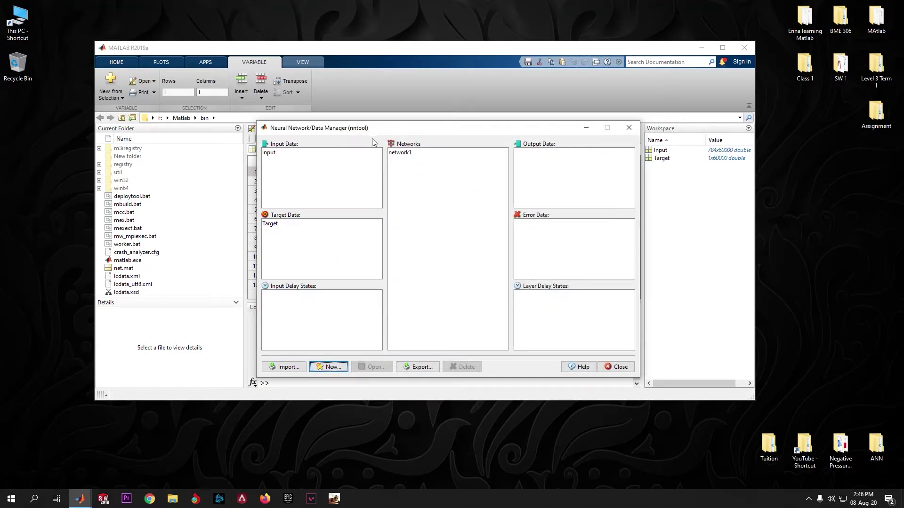
- Open network1 for training and choose Input as the training inputs and Target as the training targets
{"action": "double_click", "coordinate": [402, 155]}
{"action": "left_click_drag", "start_coordinate": [462, 8], "coordinate": [458, 180]}
{"action": "left_click", "coordinate": [326, 191]}
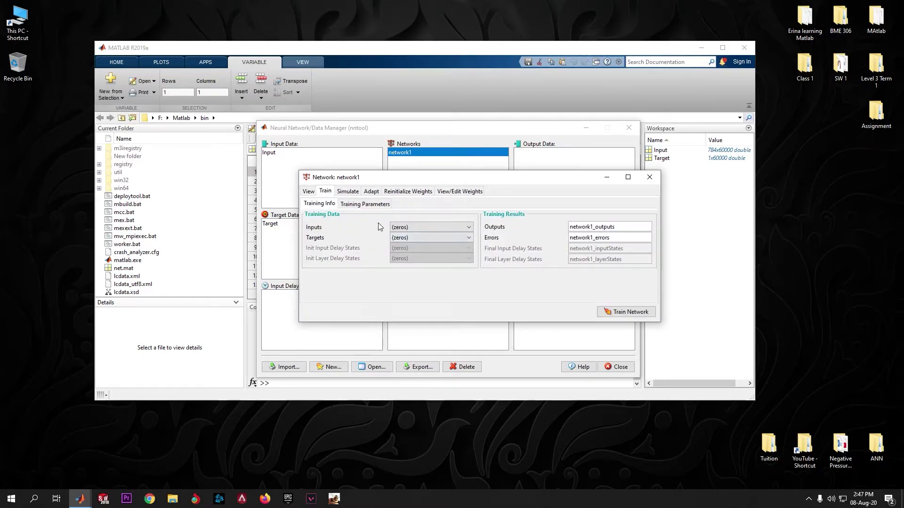
{"action": "left_click", "coordinate": [420, 227]}
{"action": "left_click", "coordinate": [404, 246]}
{"action": "left_click", "coordinate": [417, 238]}
{"action": "left_click", "coordinate": [405, 262]}
- Set the training parameters epochs to 250, min_grad to 1e-06 and max_fail to 250, and train the network
{"action": "left_click", "coordinate": [360, 204]}
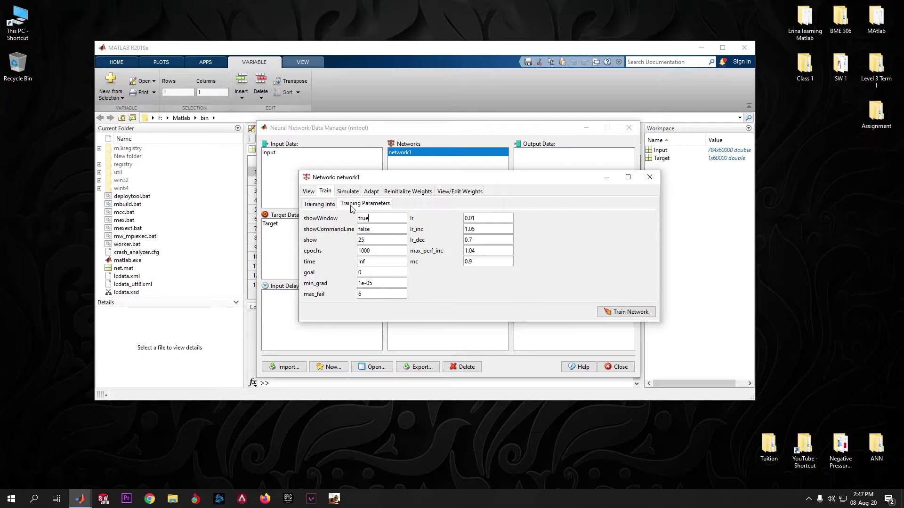
{"action": "left_click_drag", "start_coordinate": [370, 251], "coordinate": [329, 251]}
{"action": "type", "text": "250"}
{"action": "left_click", "coordinate": [362, 297]}
{"action": "double_click", "coordinate": [366, 296]}
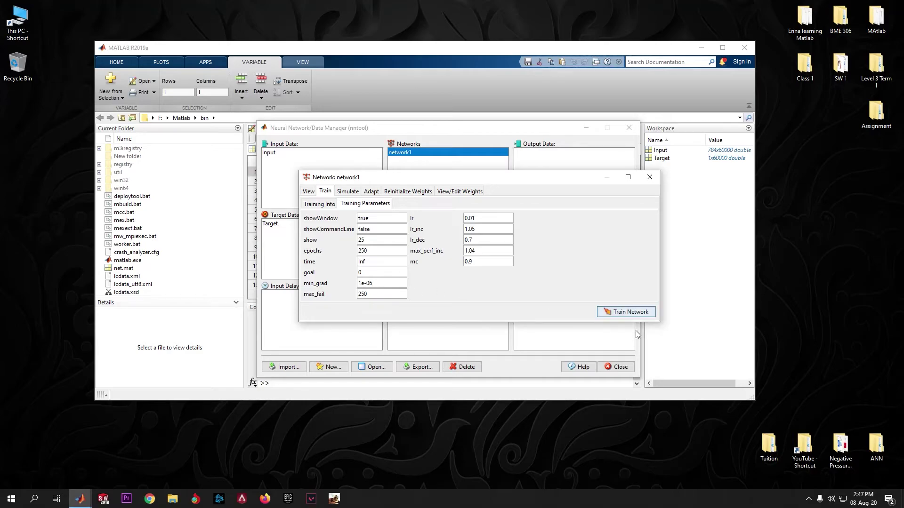
{"action": "left_click", "coordinate": [614, 314]}
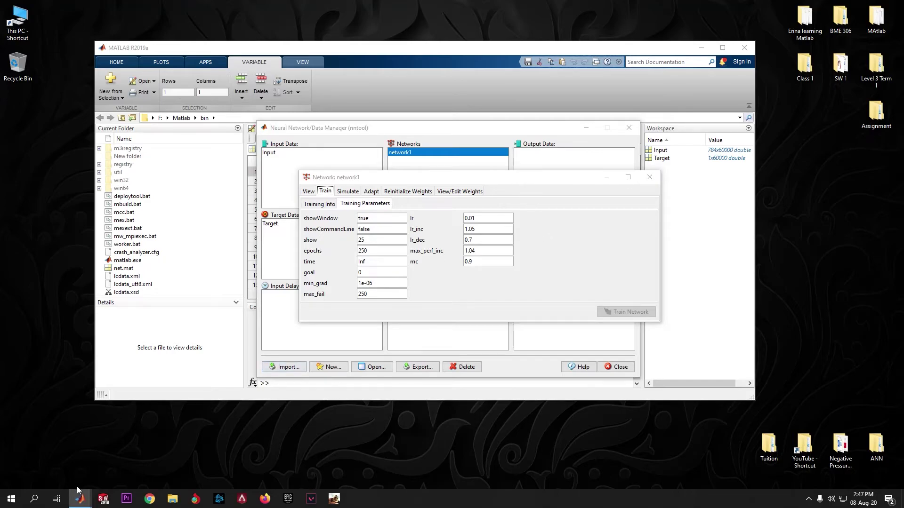
- Bring up the network1 training progress window, examine the performance plot once training ends, and close the plot
{"action": "mouse_move", "coordinate": [80, 497]}
{"action": "left_click", "coordinate": [344, 464]}
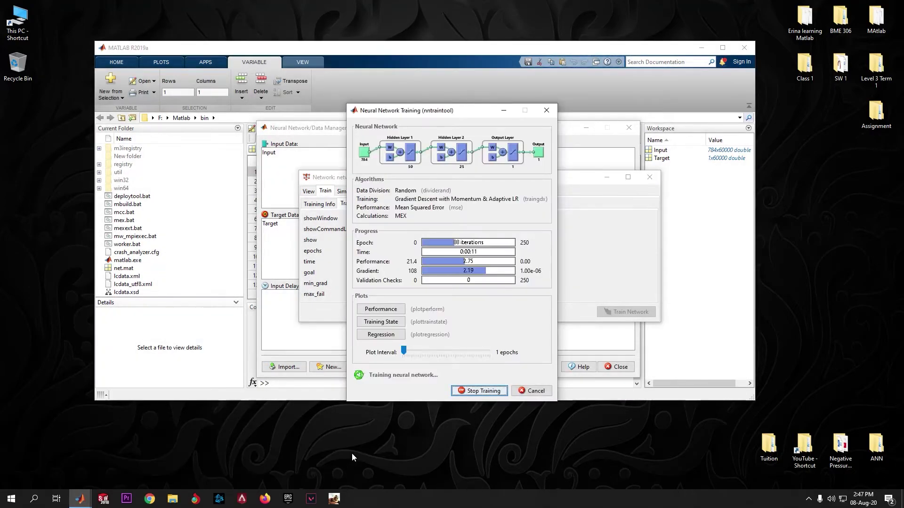
{"action": "left_click_drag", "start_coordinate": [475, 114], "coordinate": [478, 111]}
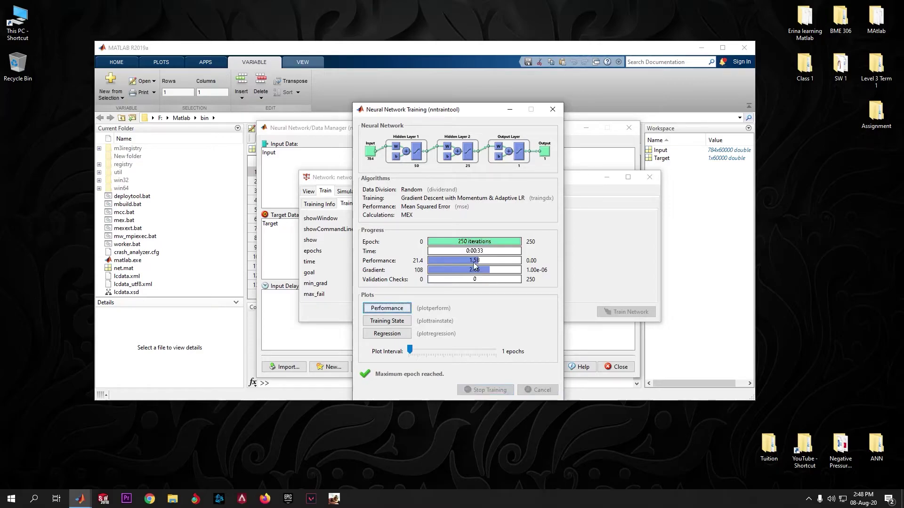
{"action": "left_click", "coordinate": [387, 309]}
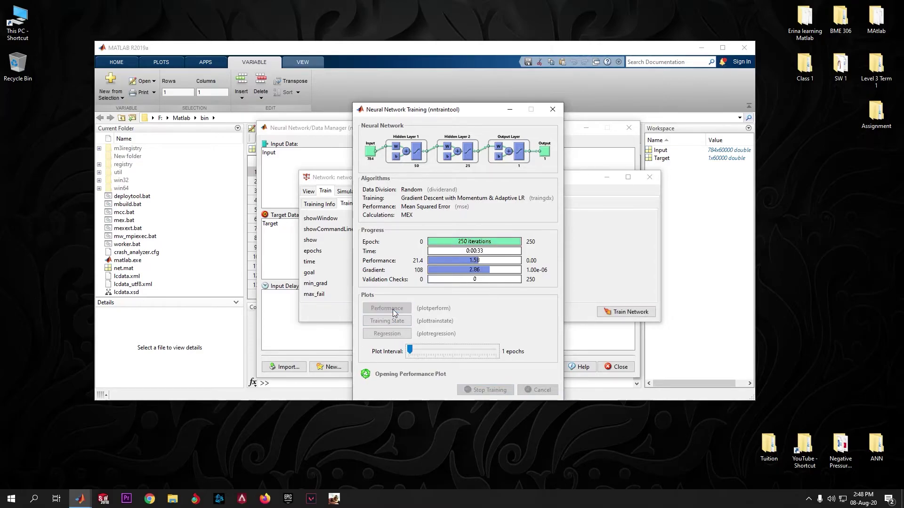
{"action": "left_click_drag", "start_coordinate": [504, 27], "coordinate": [502, 52]}
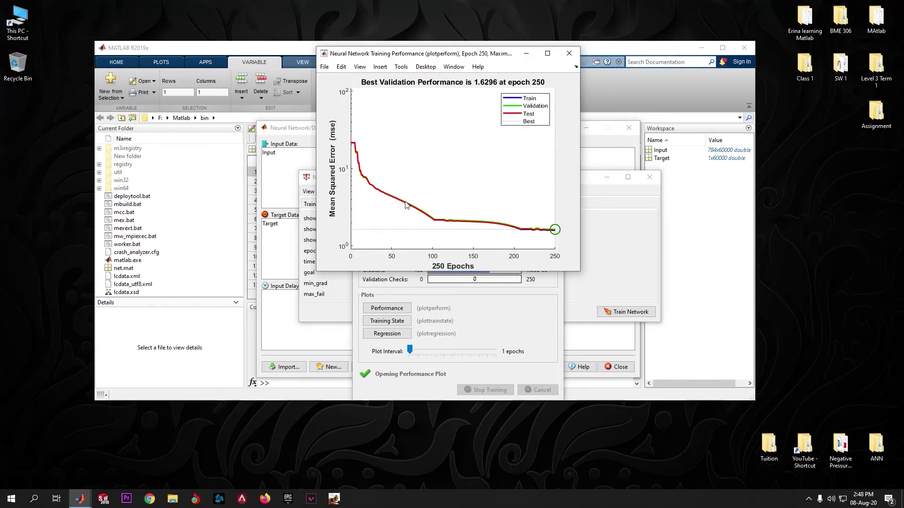
{"action": "left_click", "coordinate": [569, 53]}
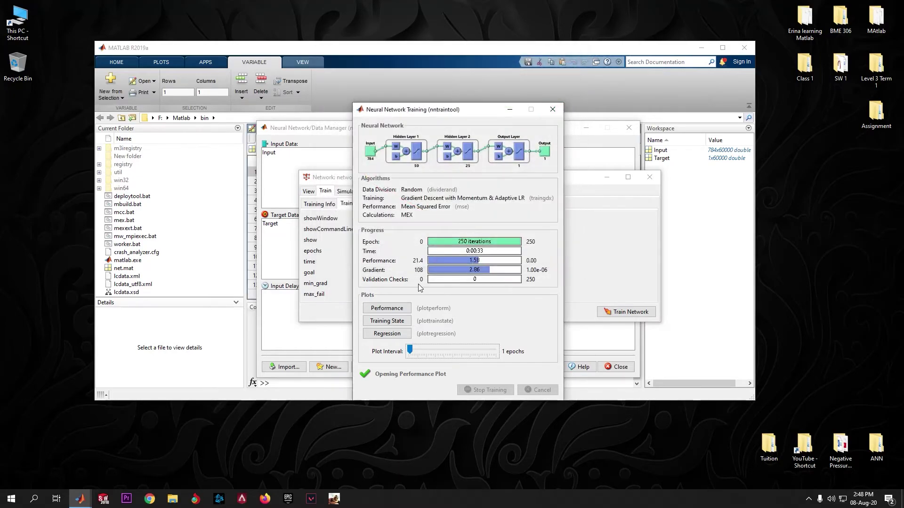
- Examine the regression plots of the 250-epoch training run, and close the plots and the training progress window
{"action": "left_click", "coordinate": [394, 334]}
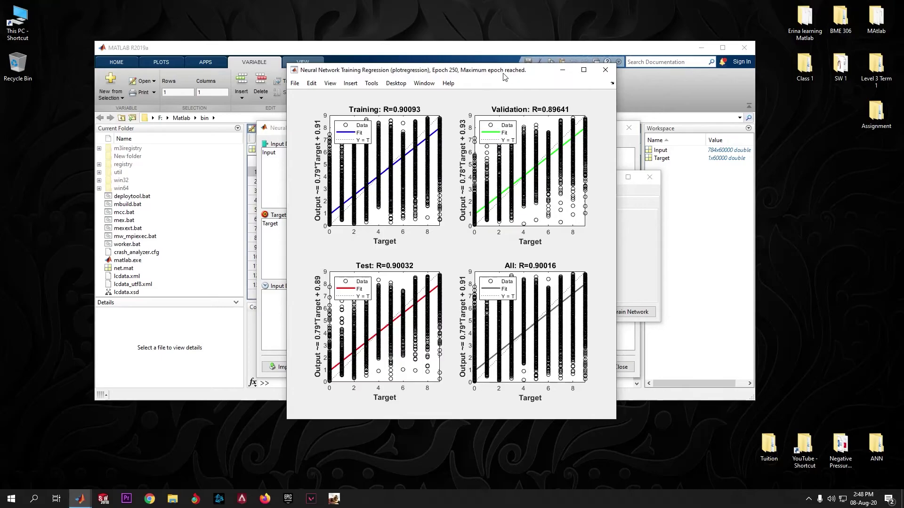
{"action": "left_click_drag", "start_coordinate": [499, 73], "coordinate": [545, 75]}
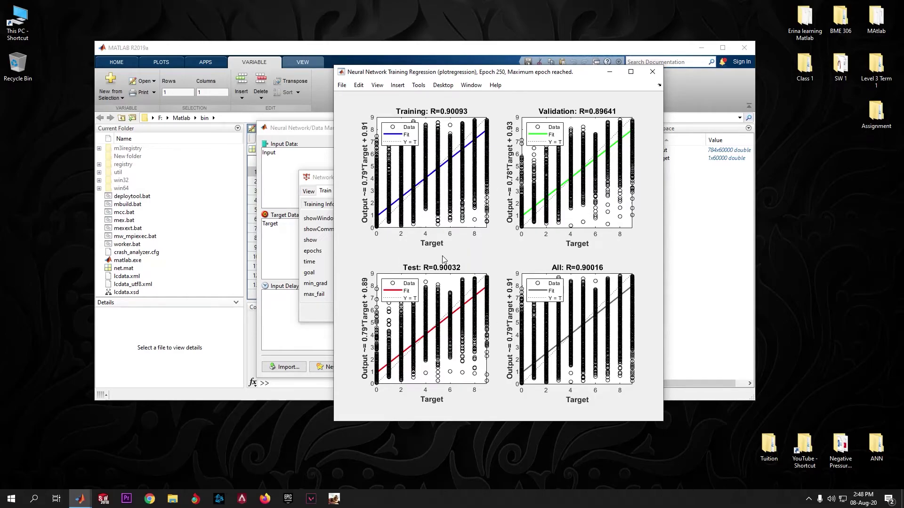
{"action": "left_click", "coordinate": [652, 72]}
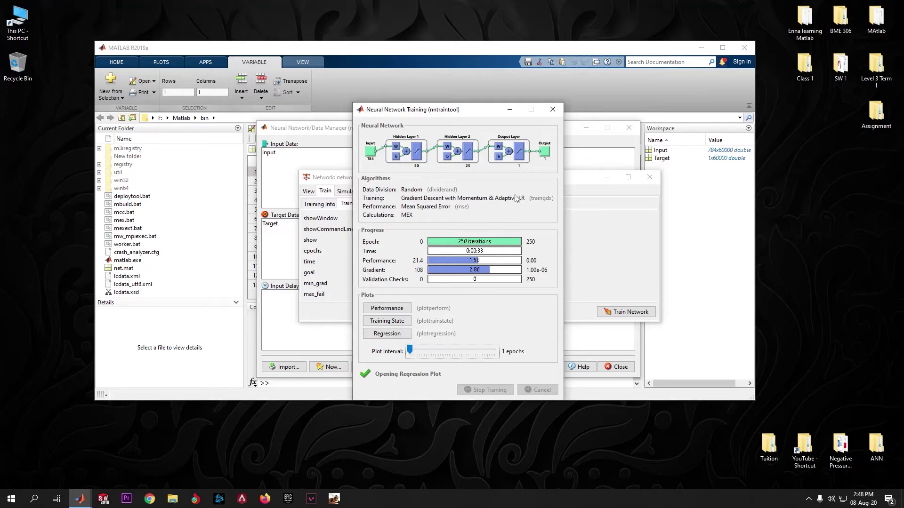
{"action": "left_click", "coordinate": [553, 110]}
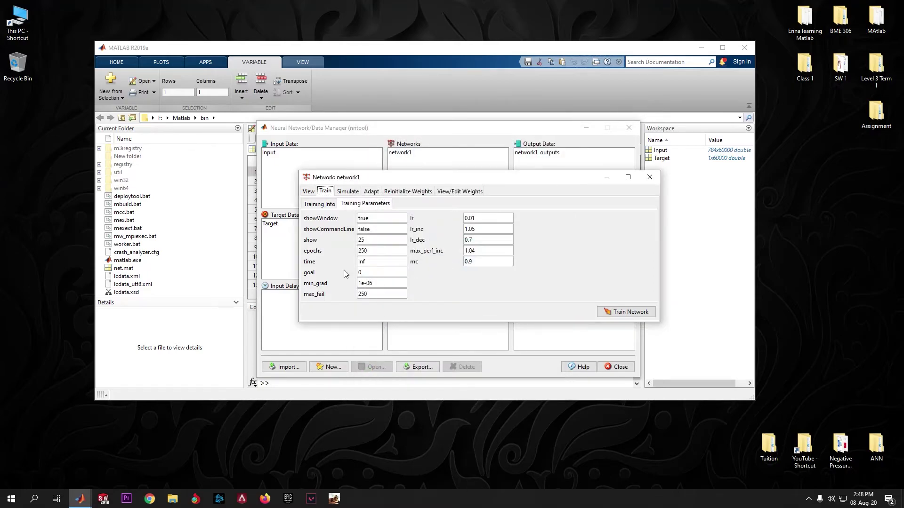
- Set the training parameters epochs to 5000, min_grad to 1e-010 and max_fail to 5000, and train network1 again
{"action": "double_click", "coordinate": [372, 251]}
{"action": "type", "text": "5000"}
{"action": "double_click", "coordinate": [379, 295]}
{"action": "type", "text": "5000"}
{"action": "left_click", "coordinate": [621, 313]}
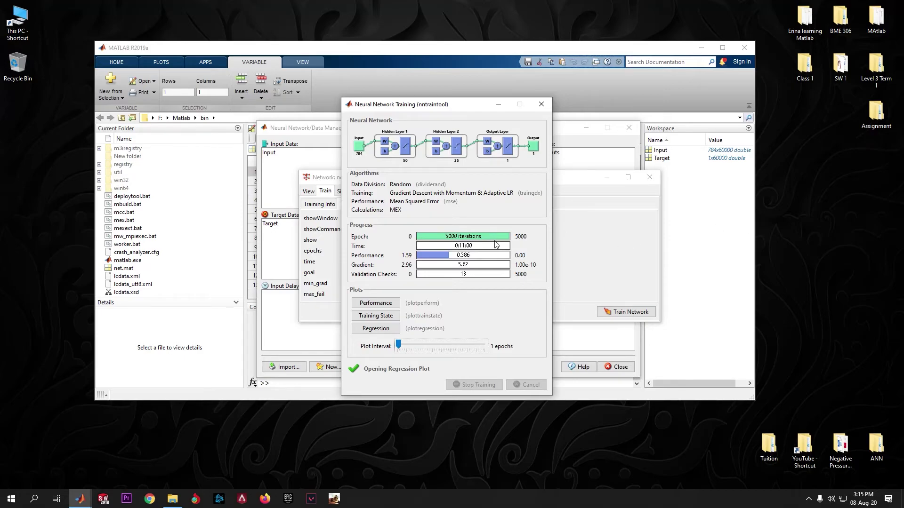
- Examine the performance and regression plots of the 5000-epoch training run, closing each plot after viewing it
{"action": "left_click", "coordinate": [369, 303]}
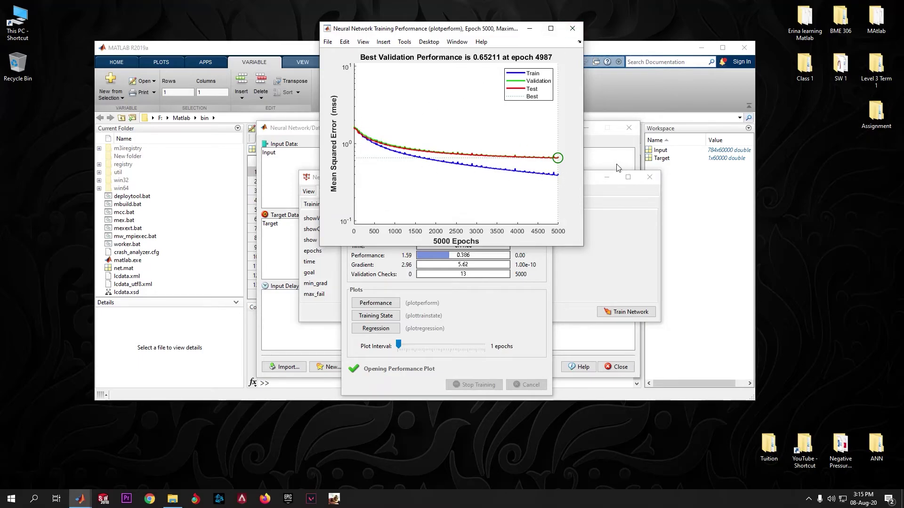
{"action": "left_click", "coordinate": [573, 28]}
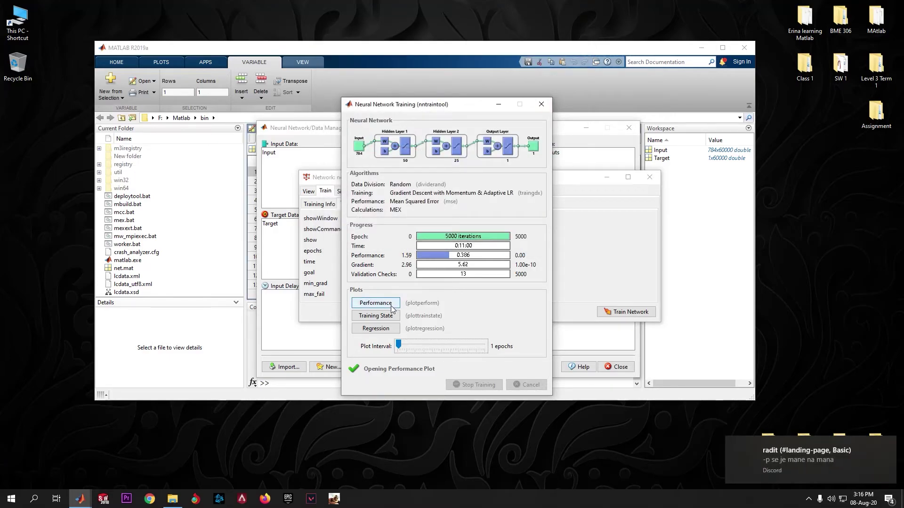
{"action": "left_click", "coordinate": [815, 468]}
{"action": "left_click", "coordinate": [375, 328]}
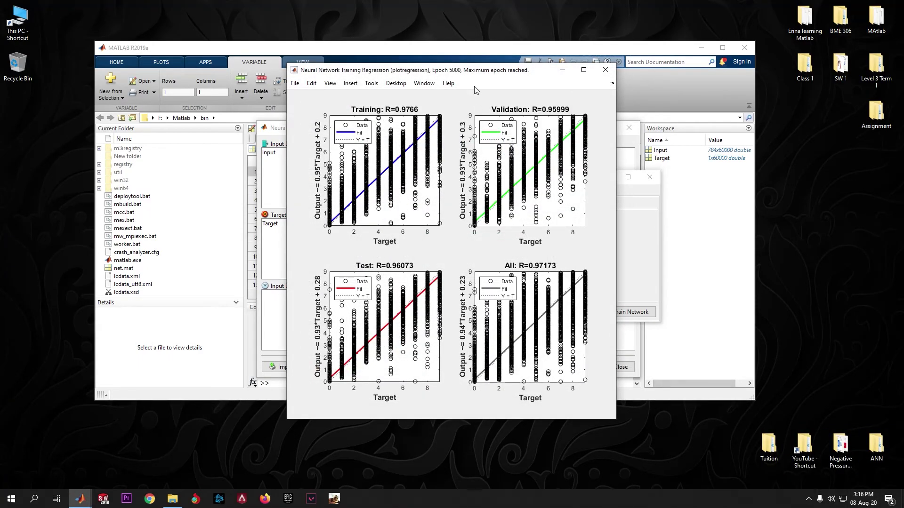
{"action": "left_click_drag", "start_coordinate": [471, 70], "coordinate": [489, 87]}
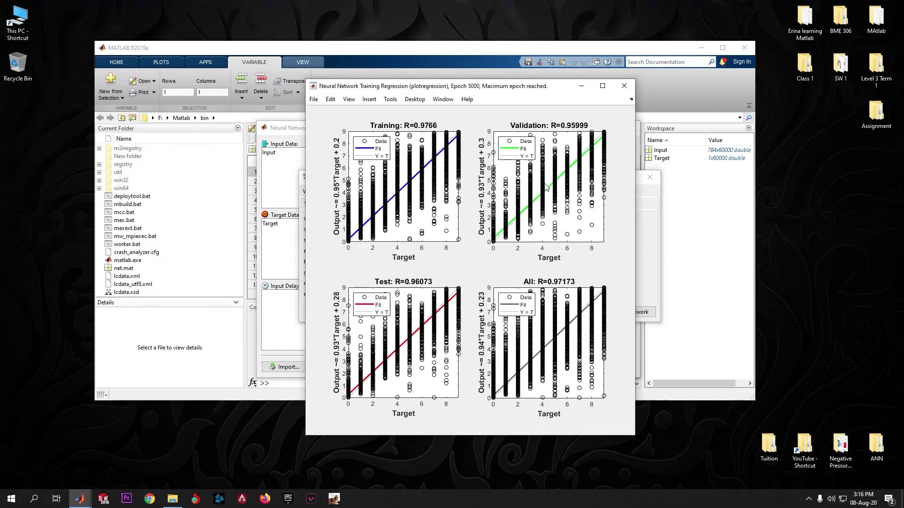
{"action": "left_click", "coordinate": [625, 87]}
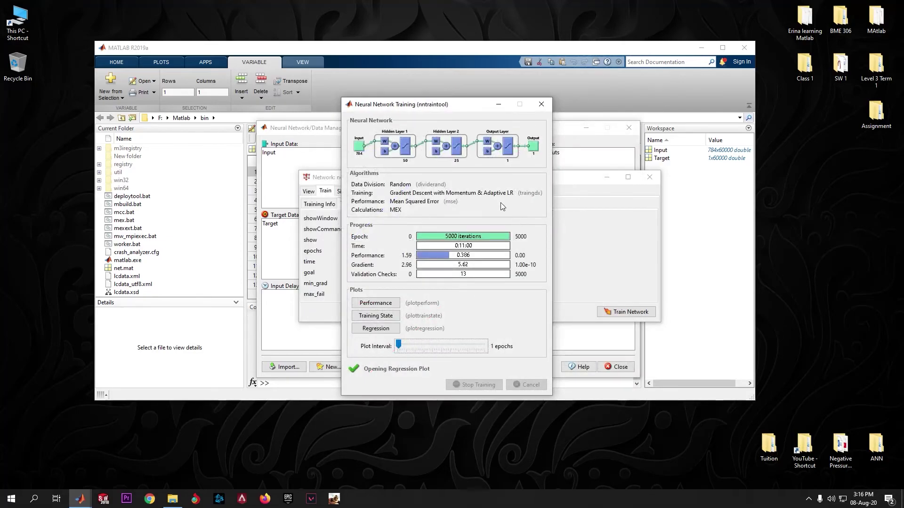
- Clear the training and network1 windows out of the way, and open network1_outputs in a widened window to view its values
{"action": "left_click", "coordinate": [496, 105]}
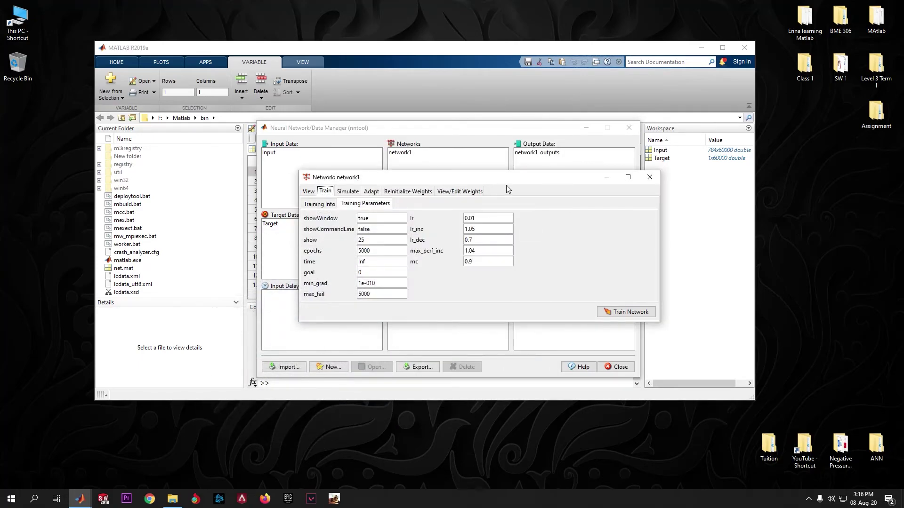
{"action": "left_click", "coordinate": [607, 177]}
{"action": "left_click_drag", "start_coordinate": [466, 128], "coordinate": [475, 116]}
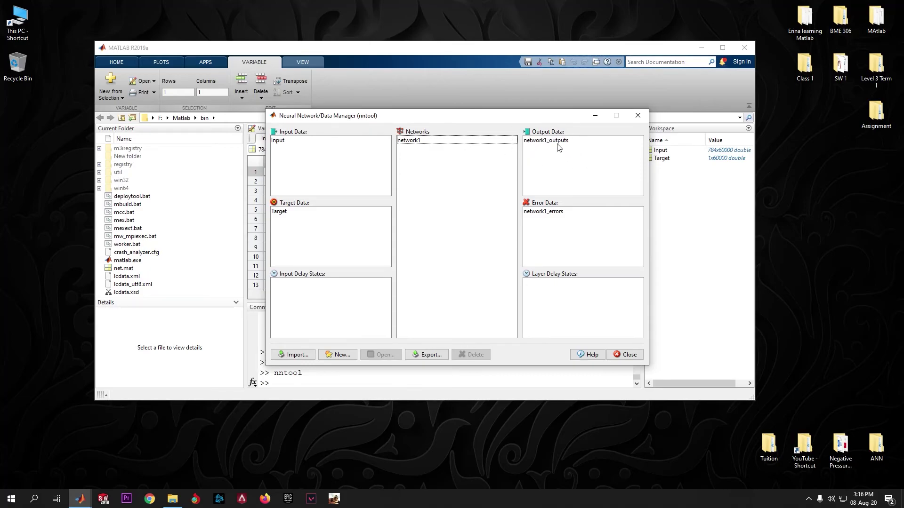
{"action": "left_click", "coordinate": [551, 143]}
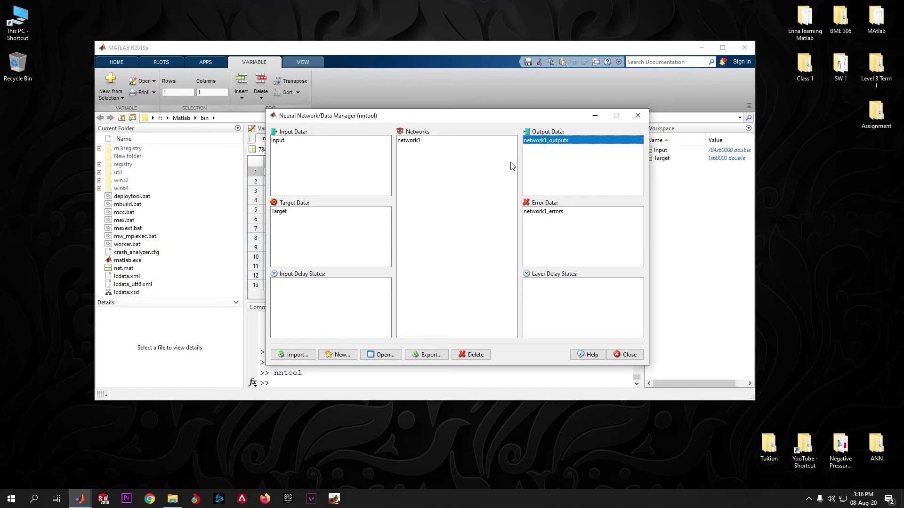
{"action": "double_click", "coordinate": [552, 147]}
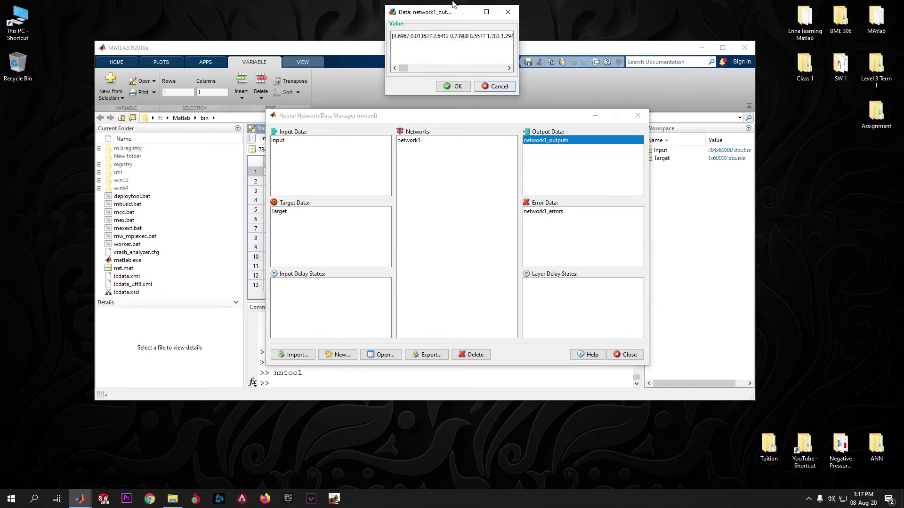
{"action": "left_click_drag", "start_coordinate": [451, 13], "coordinate": [397, 199]}
{"action": "left_click", "coordinate": [595, 115]}
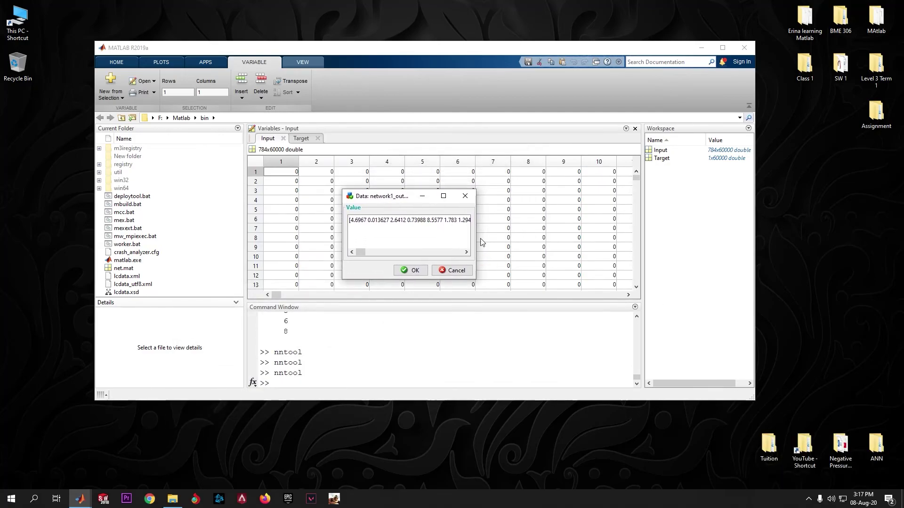
{"action": "left_click_drag", "start_coordinate": [477, 243], "coordinate": [596, 243]}
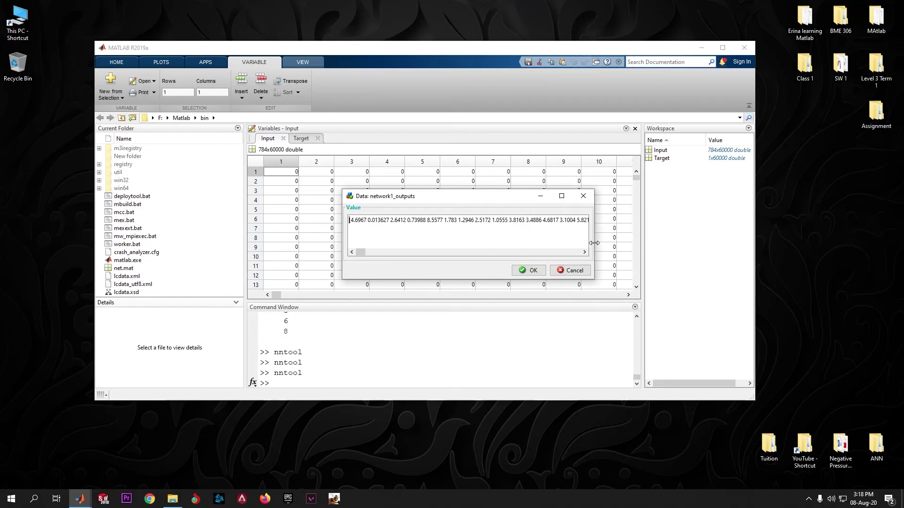
- Open the Target workspace variable, compare its first values with those in network1_outputs, and close the outputs window
{"action": "left_click", "coordinate": [669, 160]}
{"action": "double_click", "coordinate": [669, 160]}
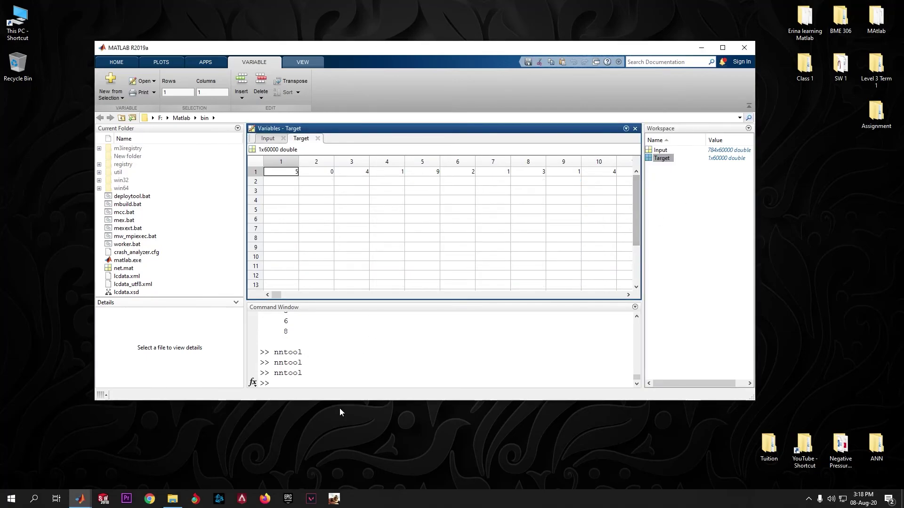
{"action": "mouse_move", "coordinate": [86, 493]}
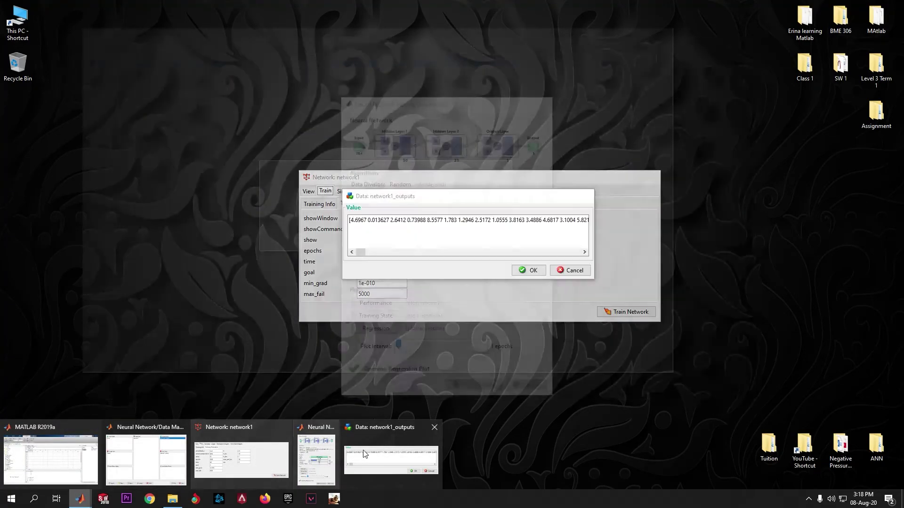
{"action": "left_click", "coordinate": [366, 450]}
{"action": "left_click_drag", "start_coordinate": [444, 195], "coordinate": [369, 221]}
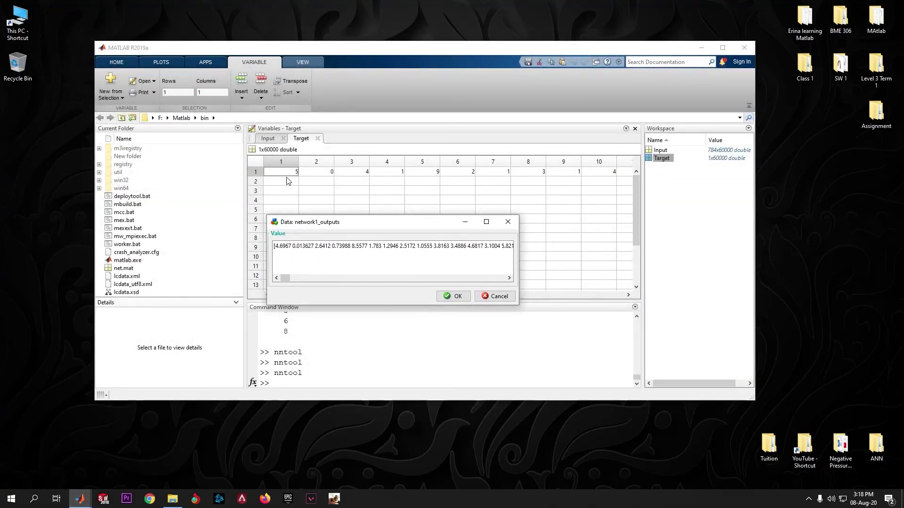
{"action": "left_click_drag", "start_coordinate": [295, 173], "coordinate": [300, 174]}
{"action": "mouse_move", "coordinate": [80, 499]}
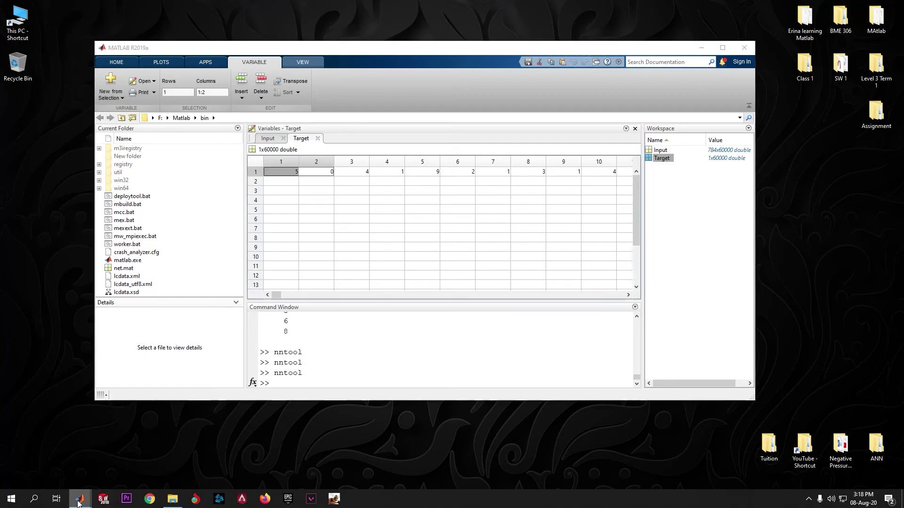
{"action": "left_click", "coordinate": [388, 462]}
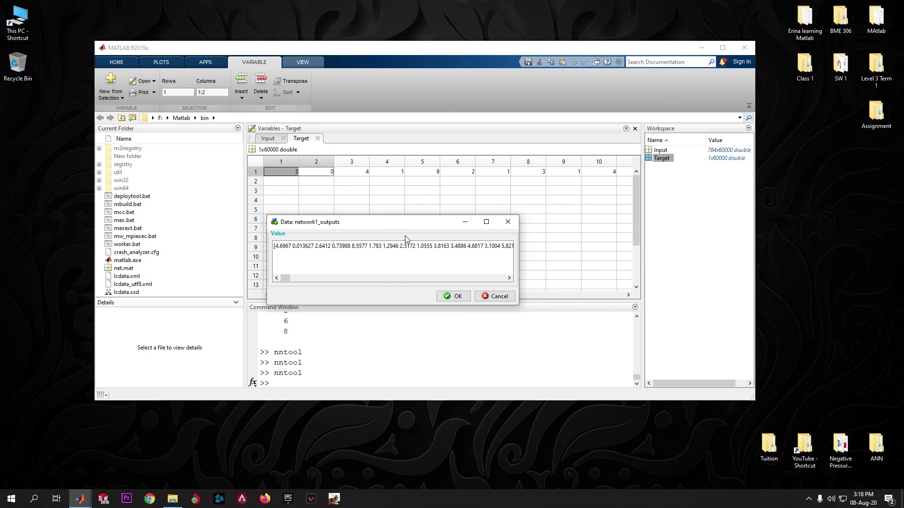
{"action": "left_click", "coordinate": [449, 296]}
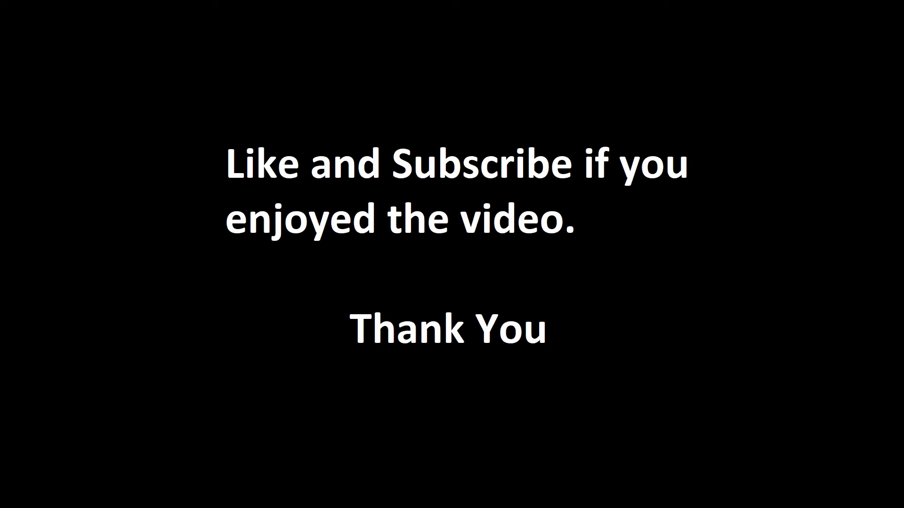